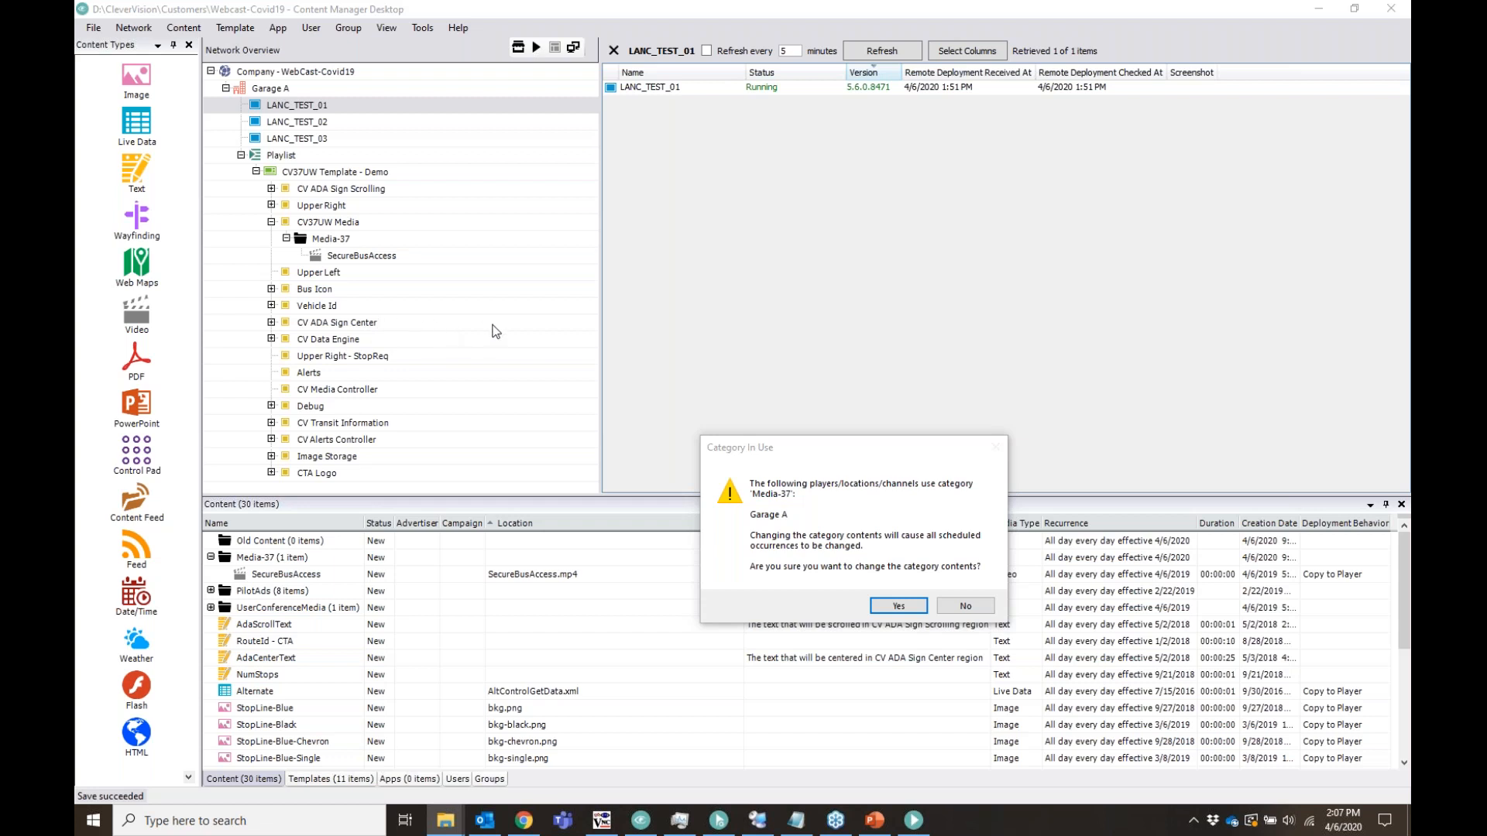
Add images CV COVID 19 PSA 7, 6 and 5 to the Media-37 category with their 30-second durations.
left_click(906, 610)
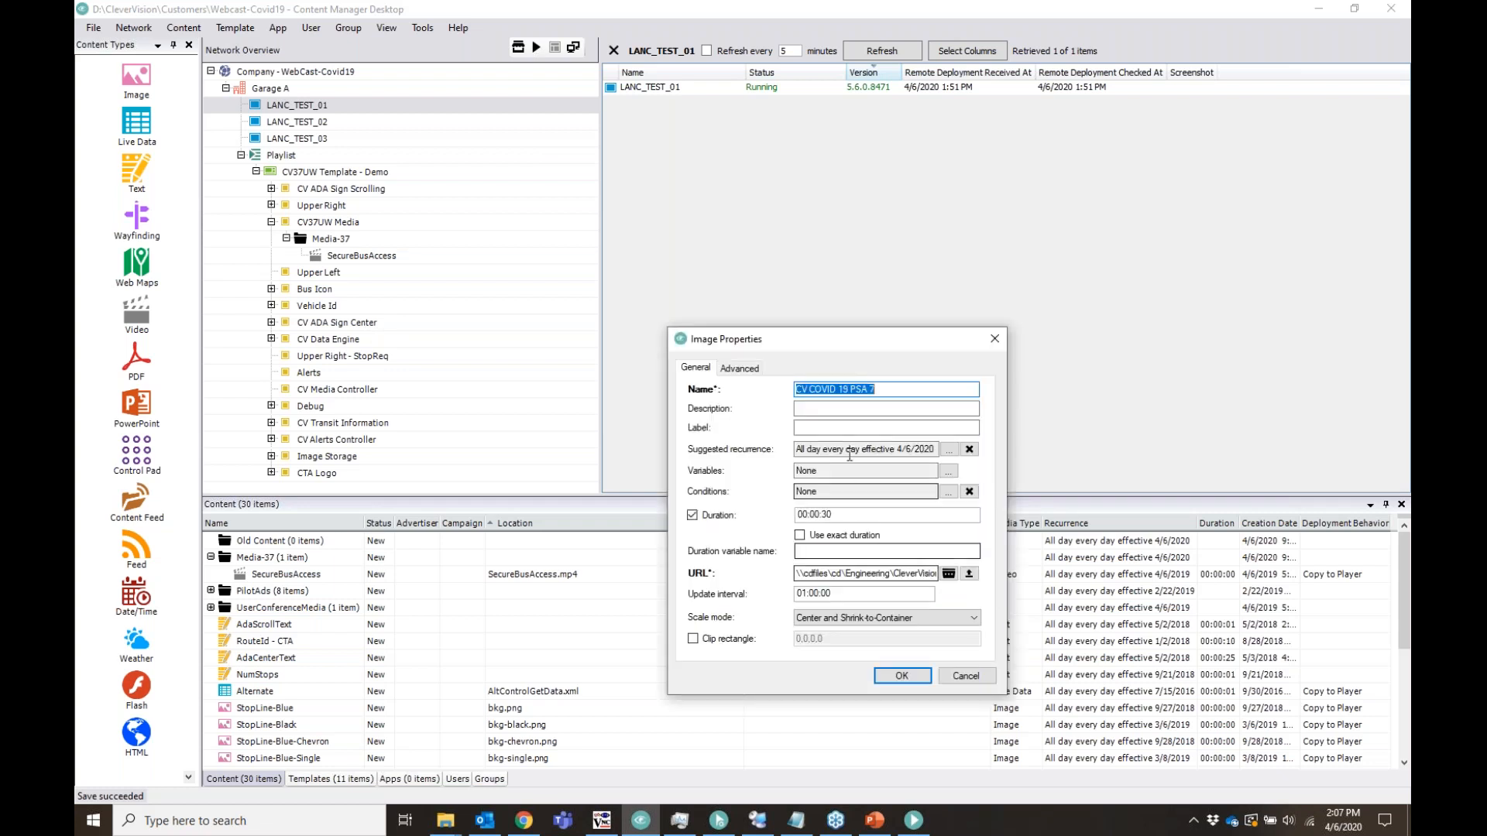
left_click_drag(820, 337, 766, 212)
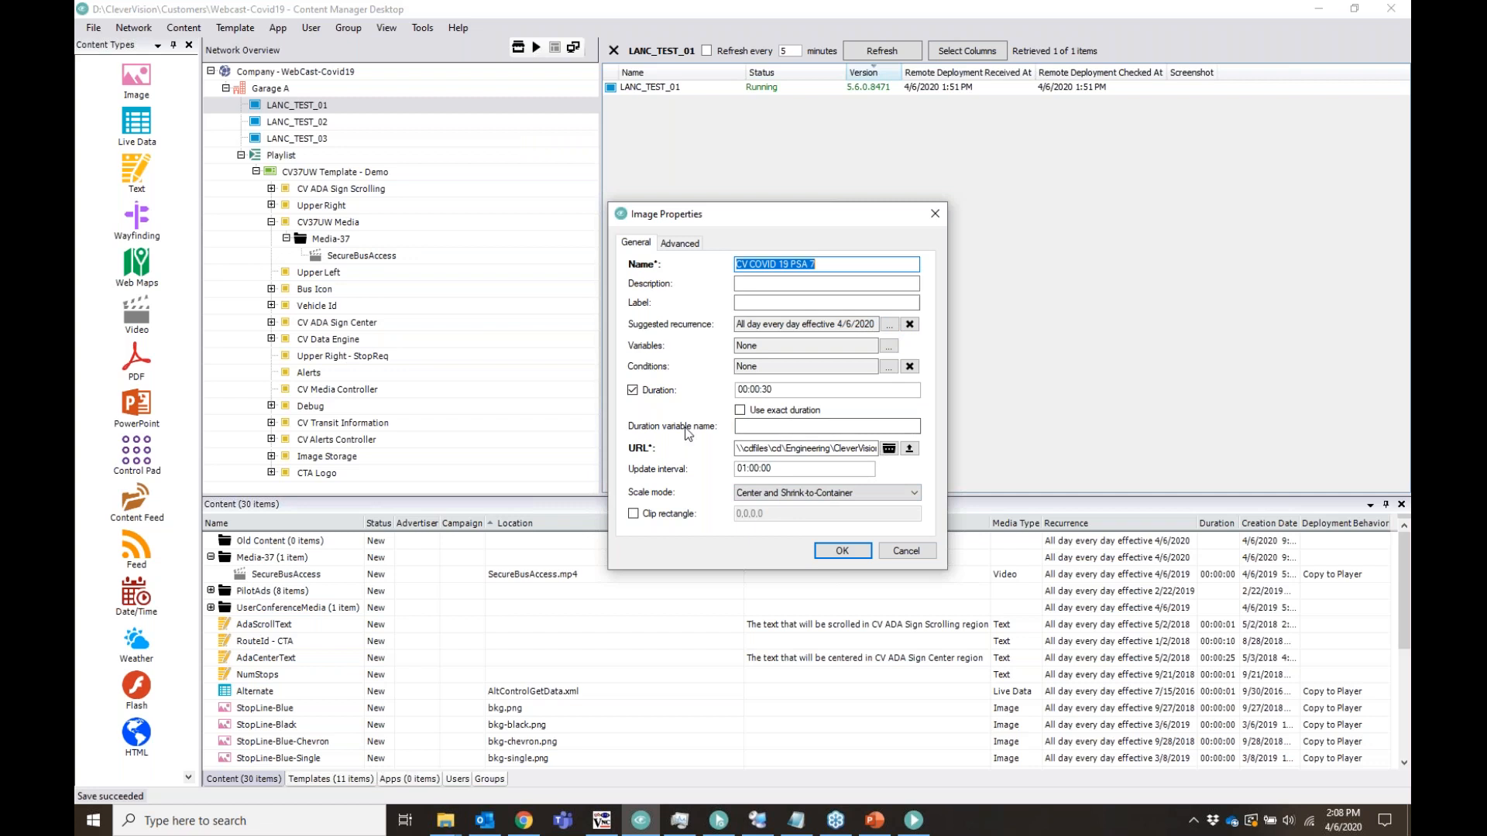
left_click(841, 551)
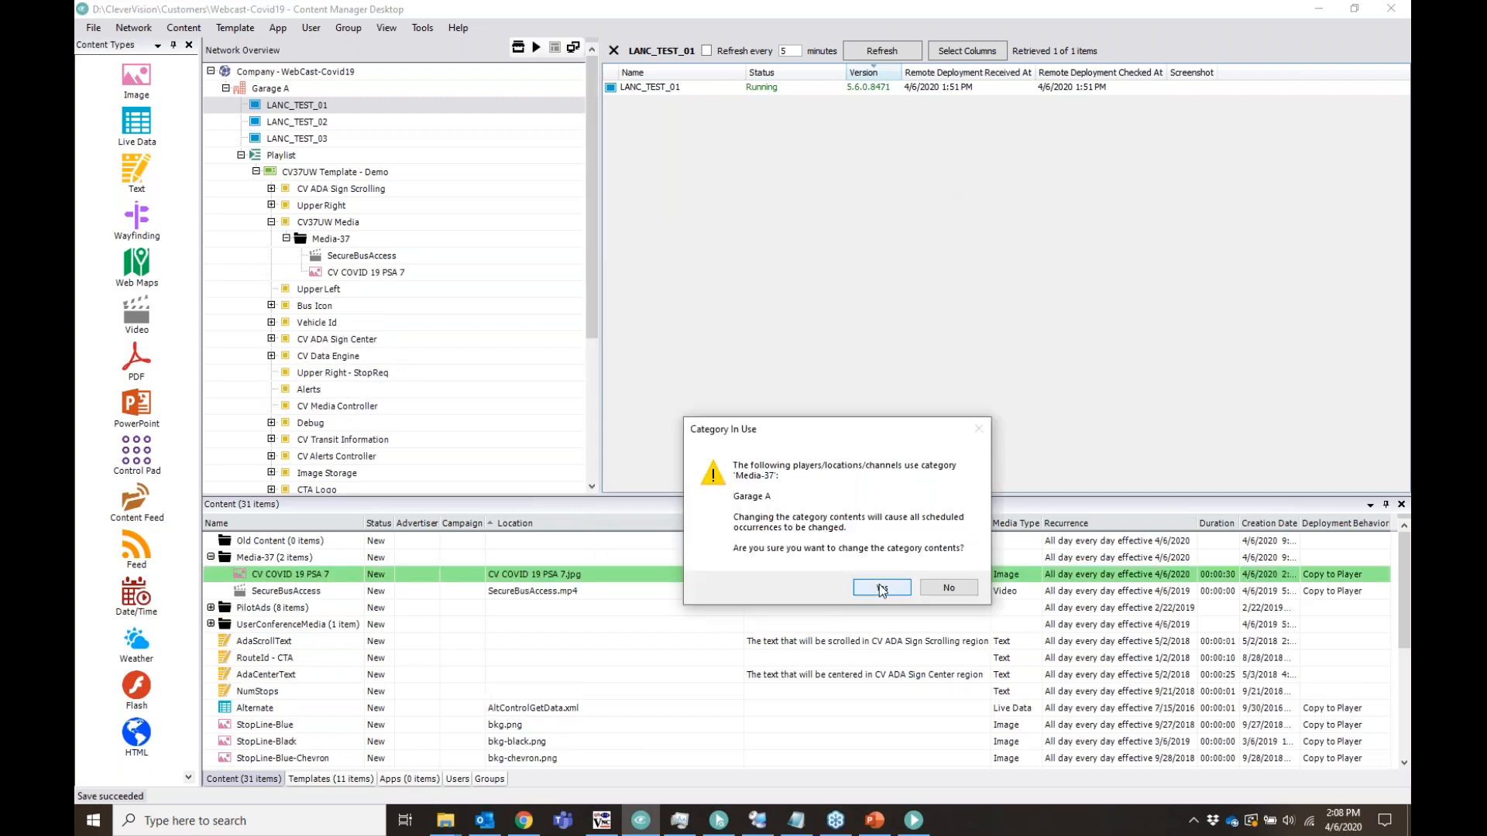
left_click(881, 589)
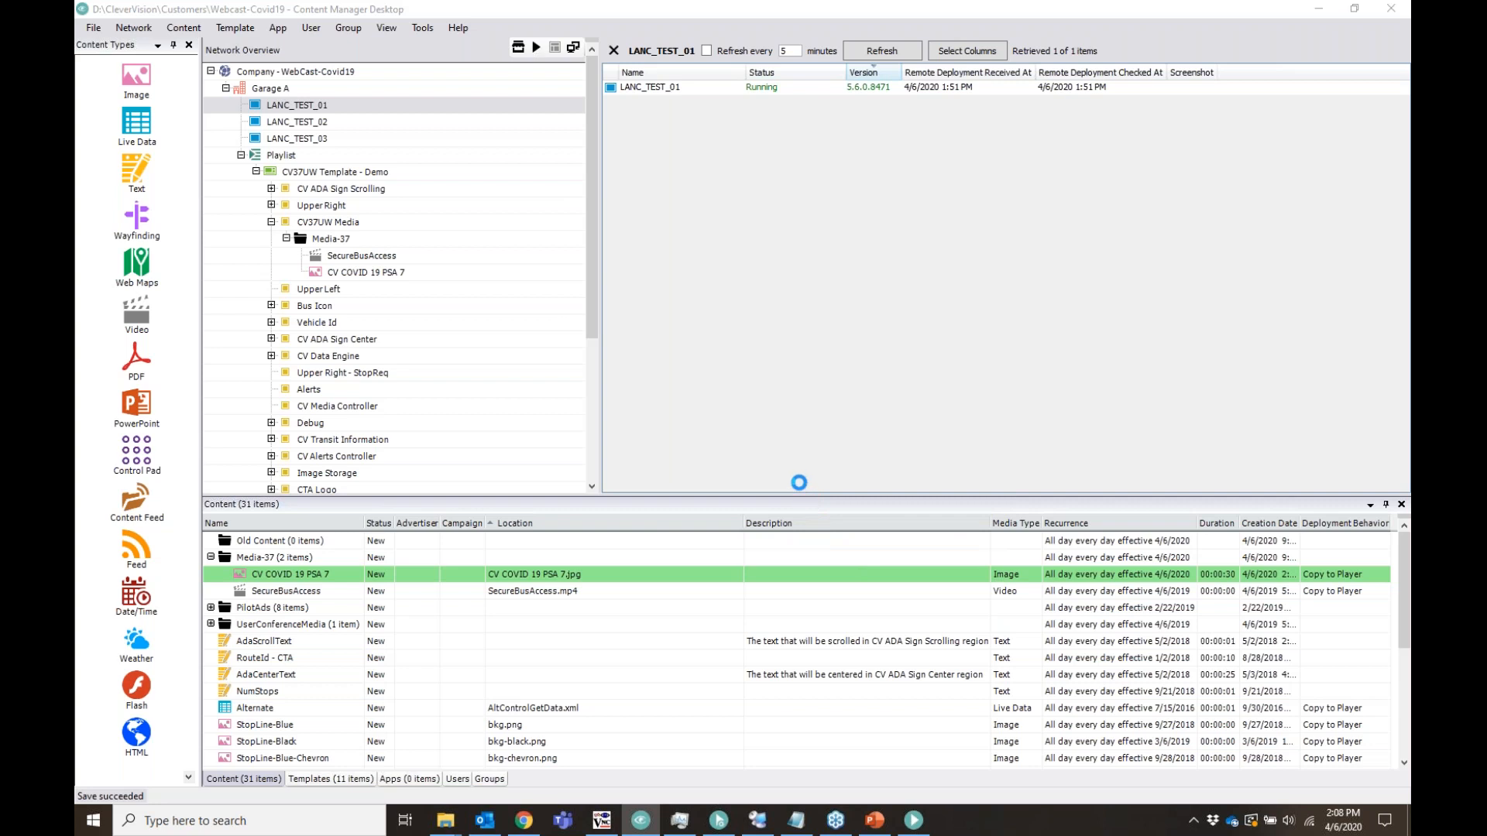
left_click(881, 658)
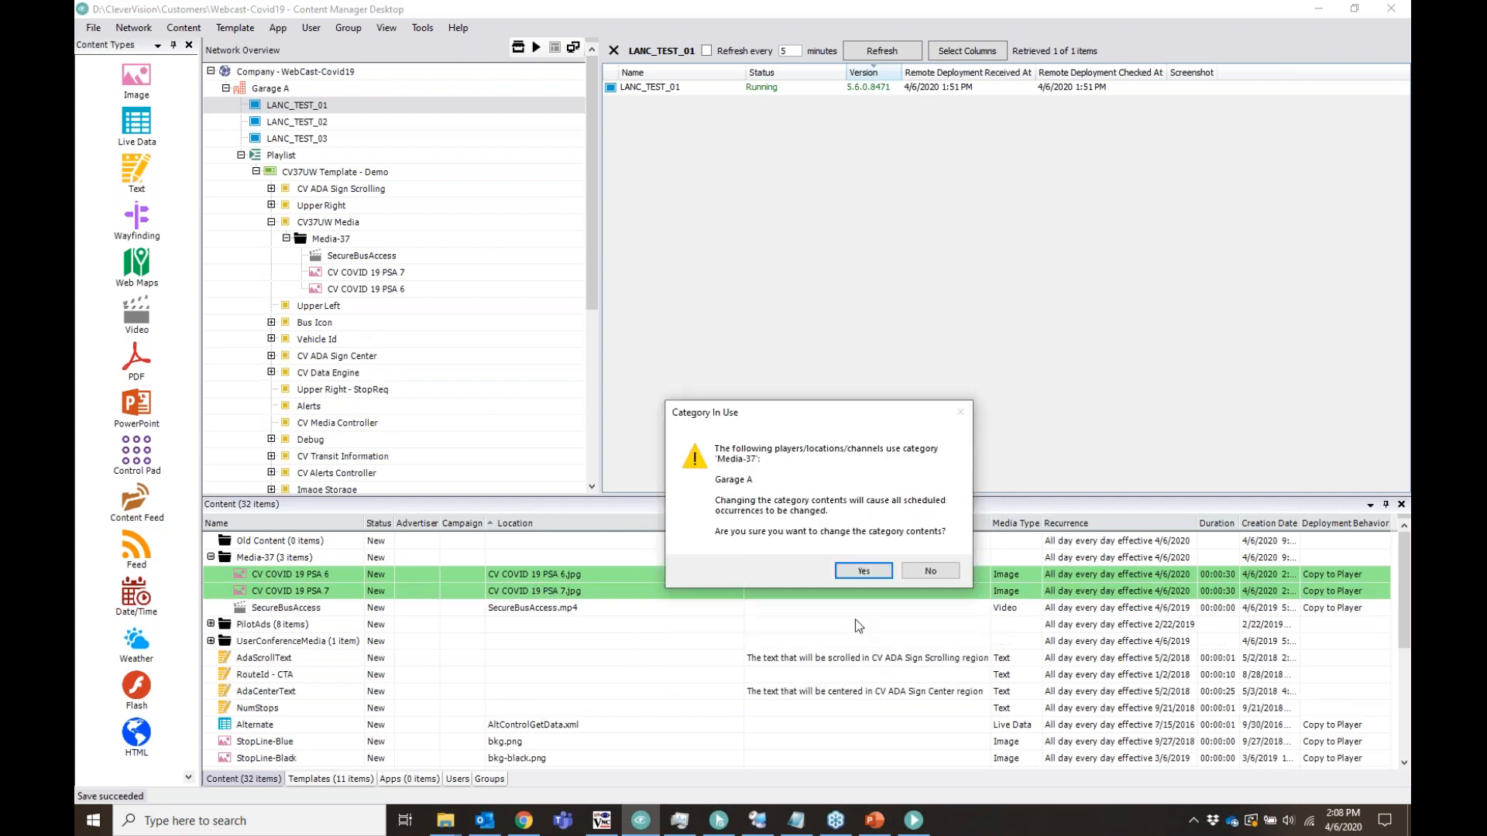
left_click(862, 574)
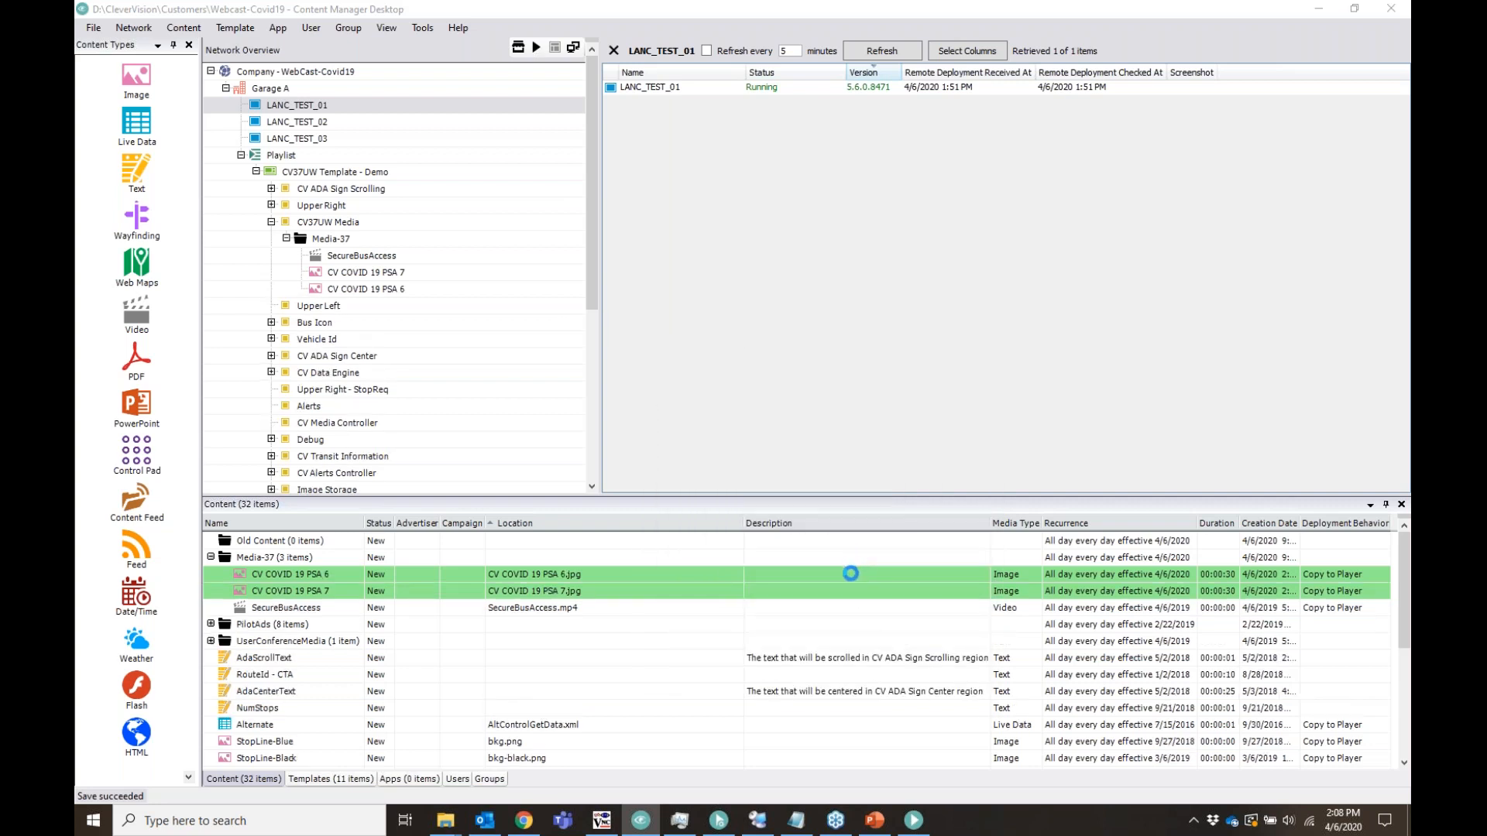
left_click(867, 643)
Add images CV COVID 19 PSA 4, 3, 2 and 1 to the Media-37 category and minimize the source folder window.
left_click(852, 553)
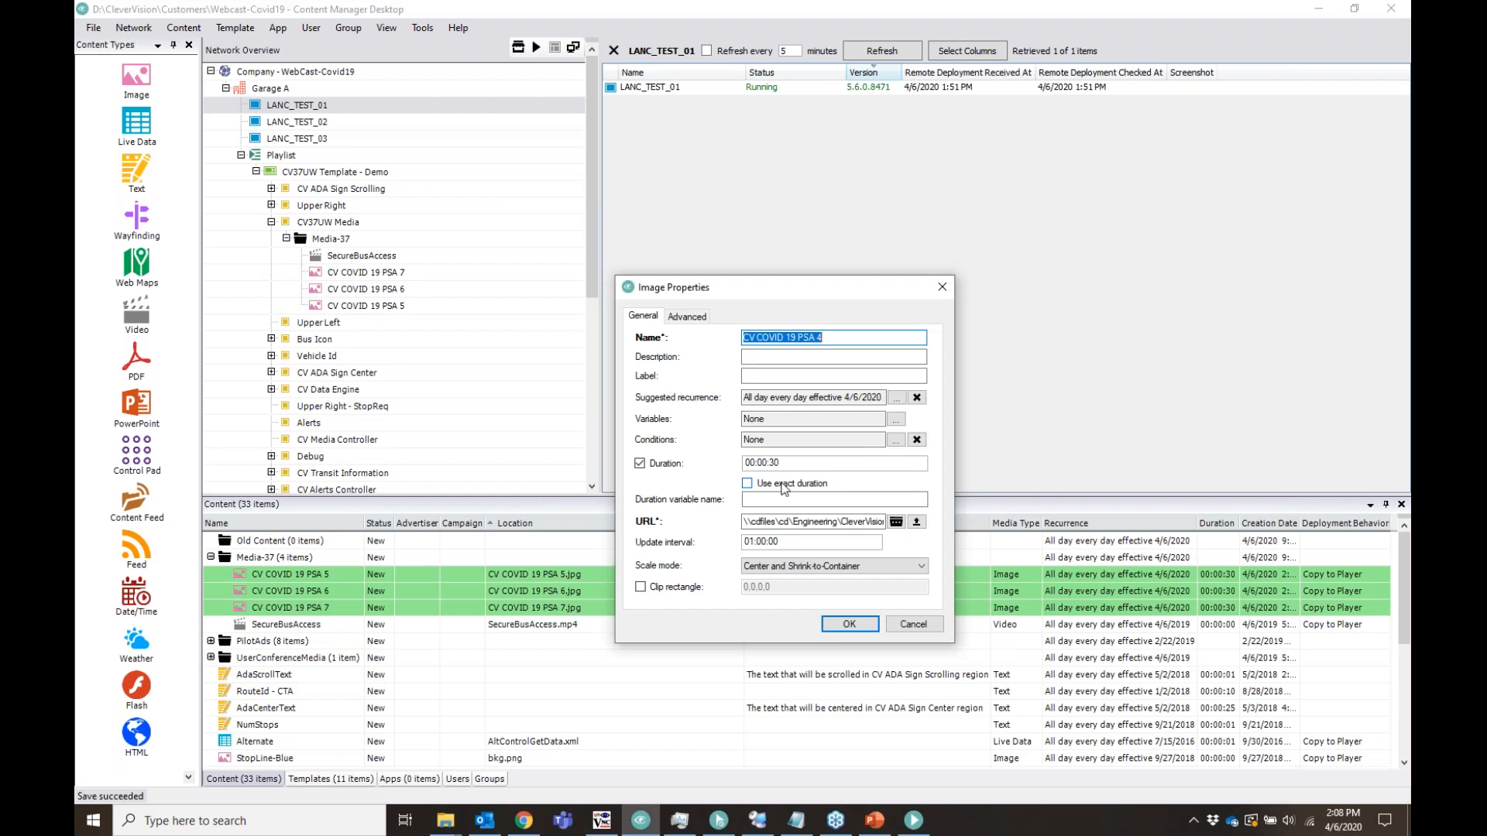
left_click(826, 626)
left_click(824, 536)
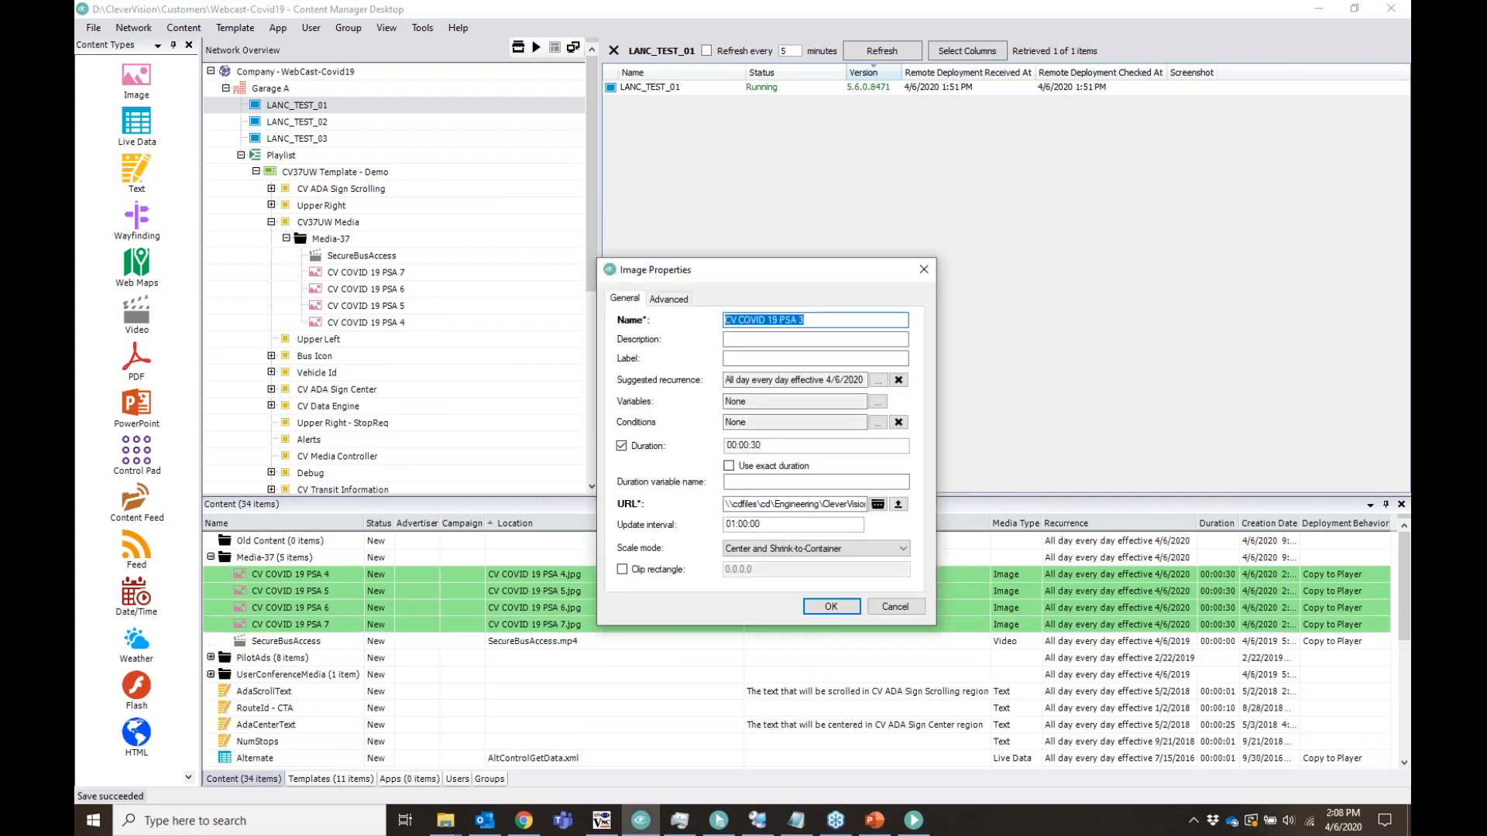
left_click(817, 606)
left_click(806, 519)
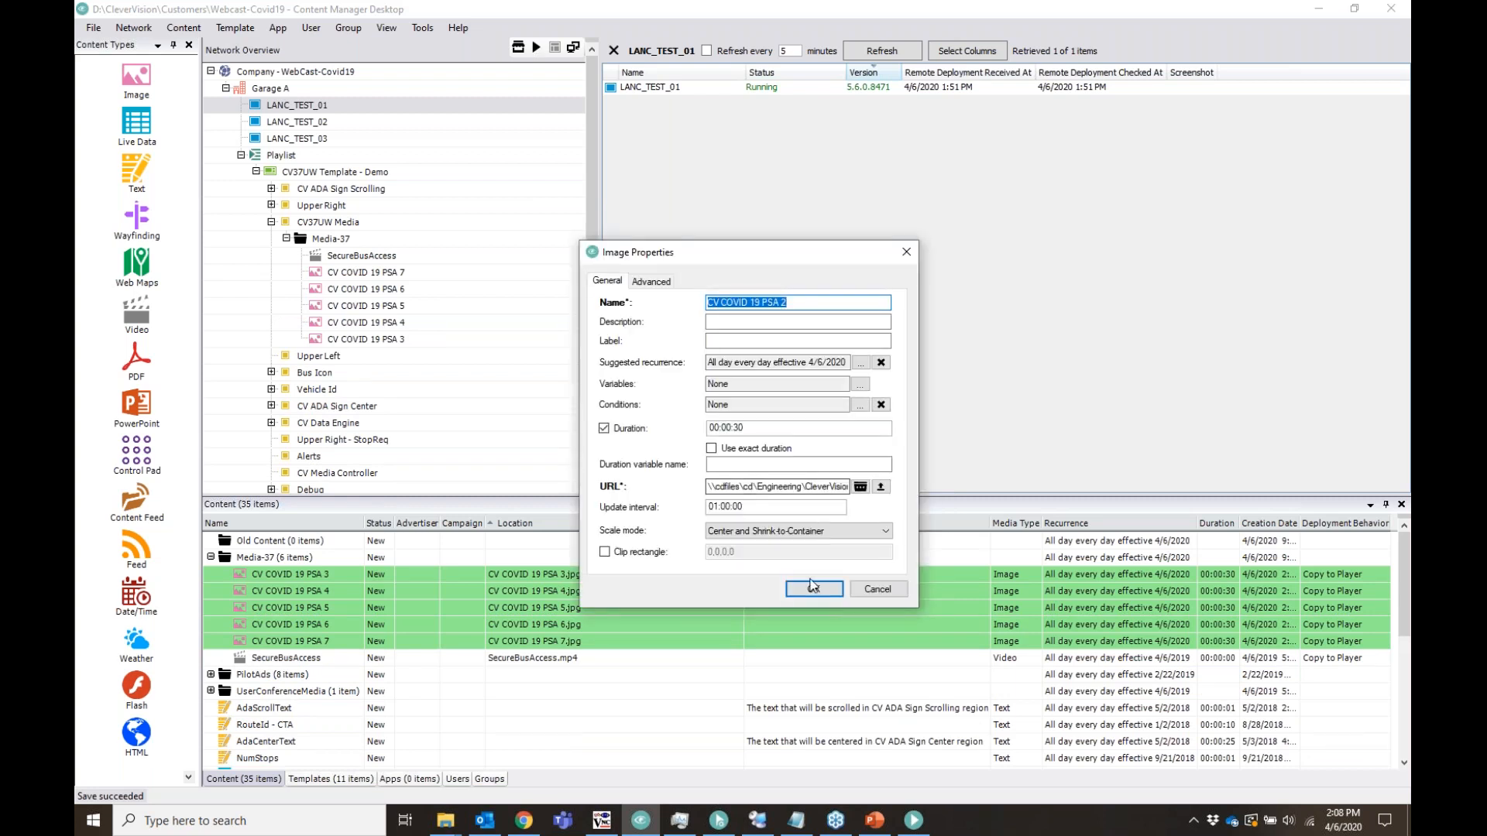
left_click(812, 587)
left_click(780, 504)
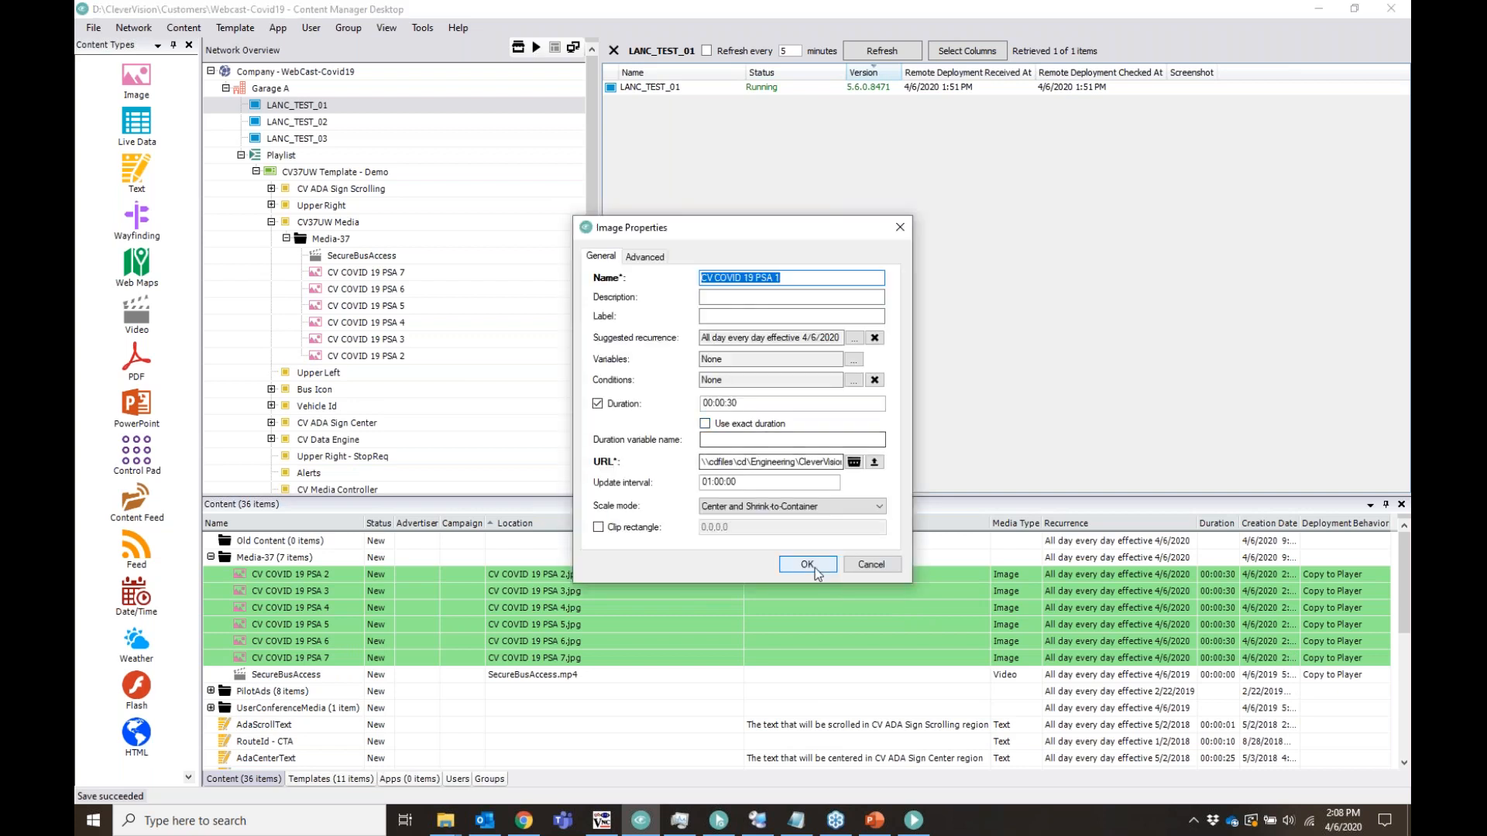
left_click(815, 568)
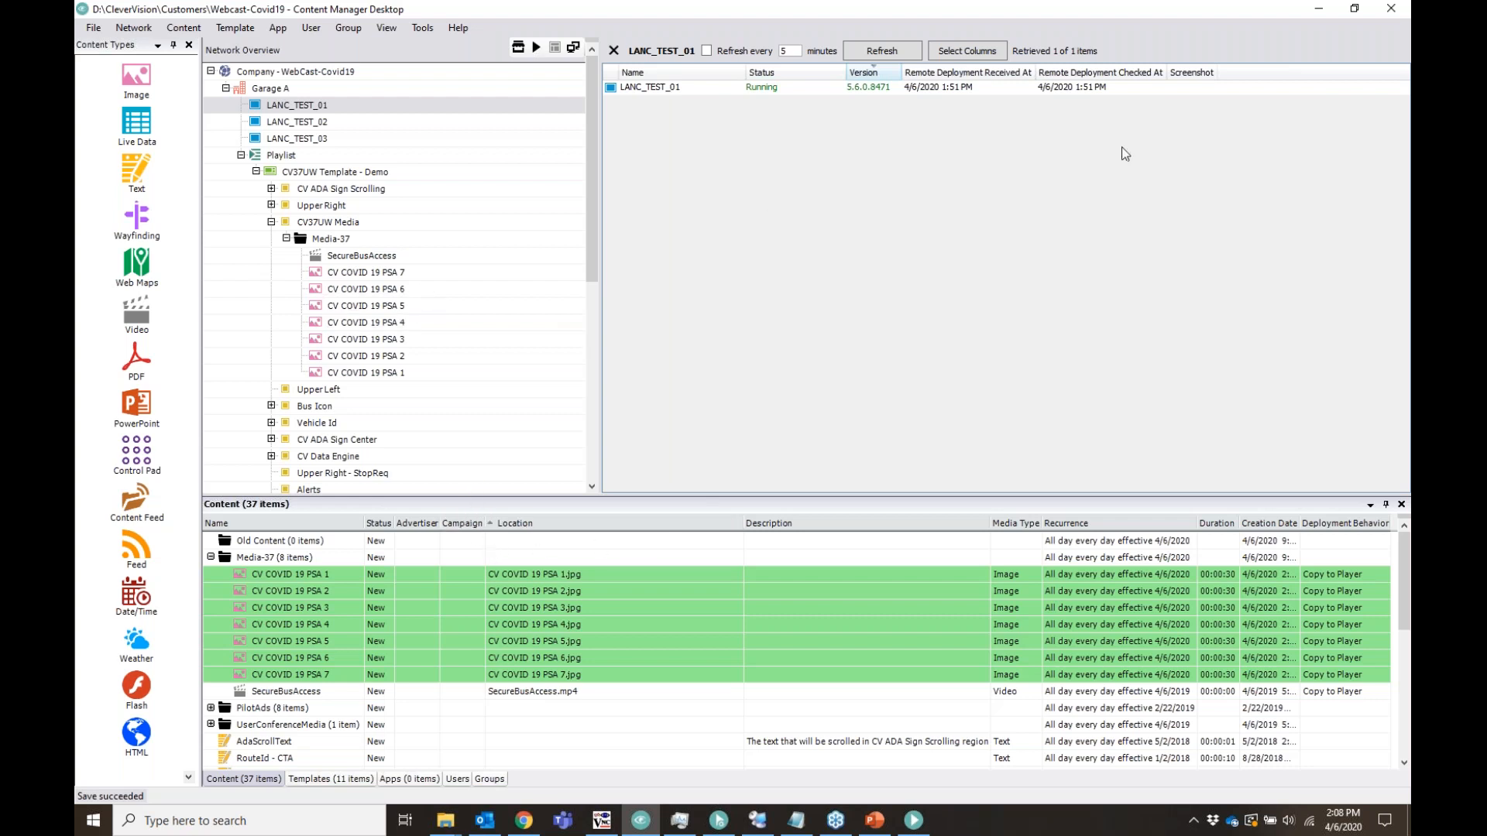
left_click_drag(1408, 211, 825, 124)
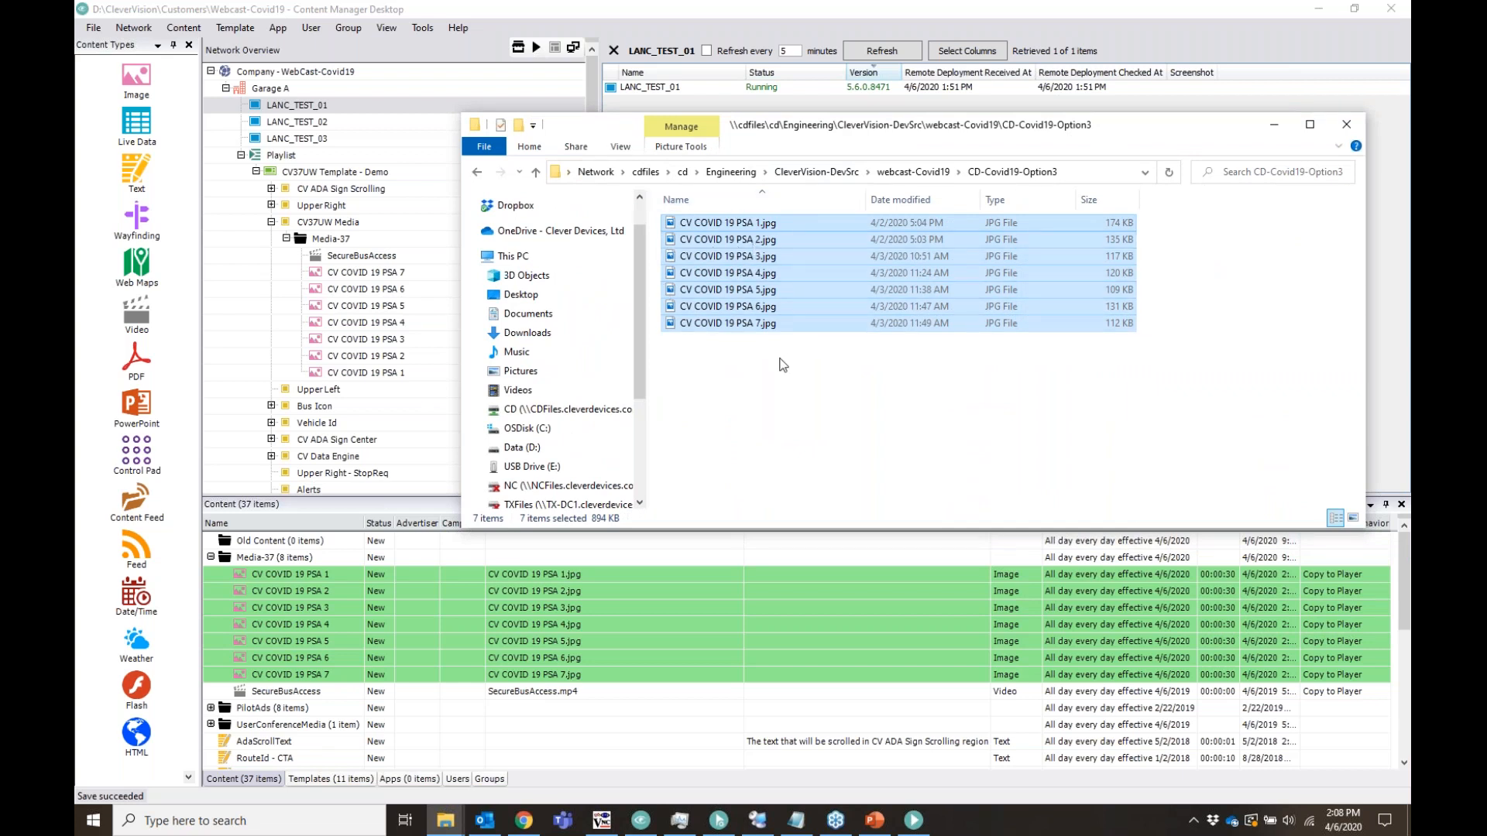
left_click(1274, 124)
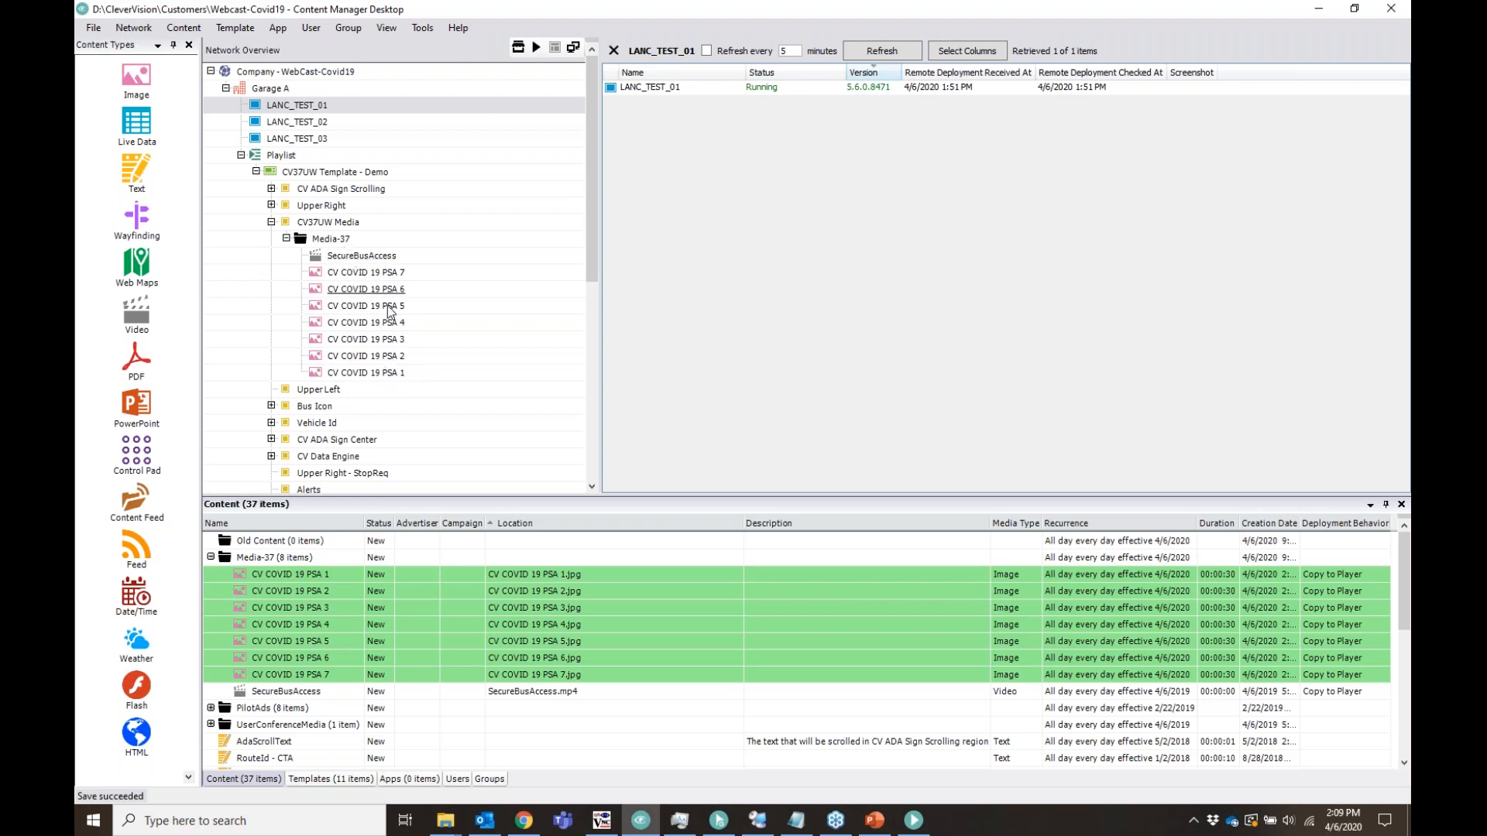
Reorder the COVID 19 PSA images in the playlist's Media-37 folder into ascending order from 1 to 7.
left_click_drag(364, 378, 364, 271)
left_click_drag(379, 372, 379, 285)
mouse_move(392, 377)
left_mouse_down()
mouse_move(391, 305)
mouse_move(402, 358)
left_mouse_up()
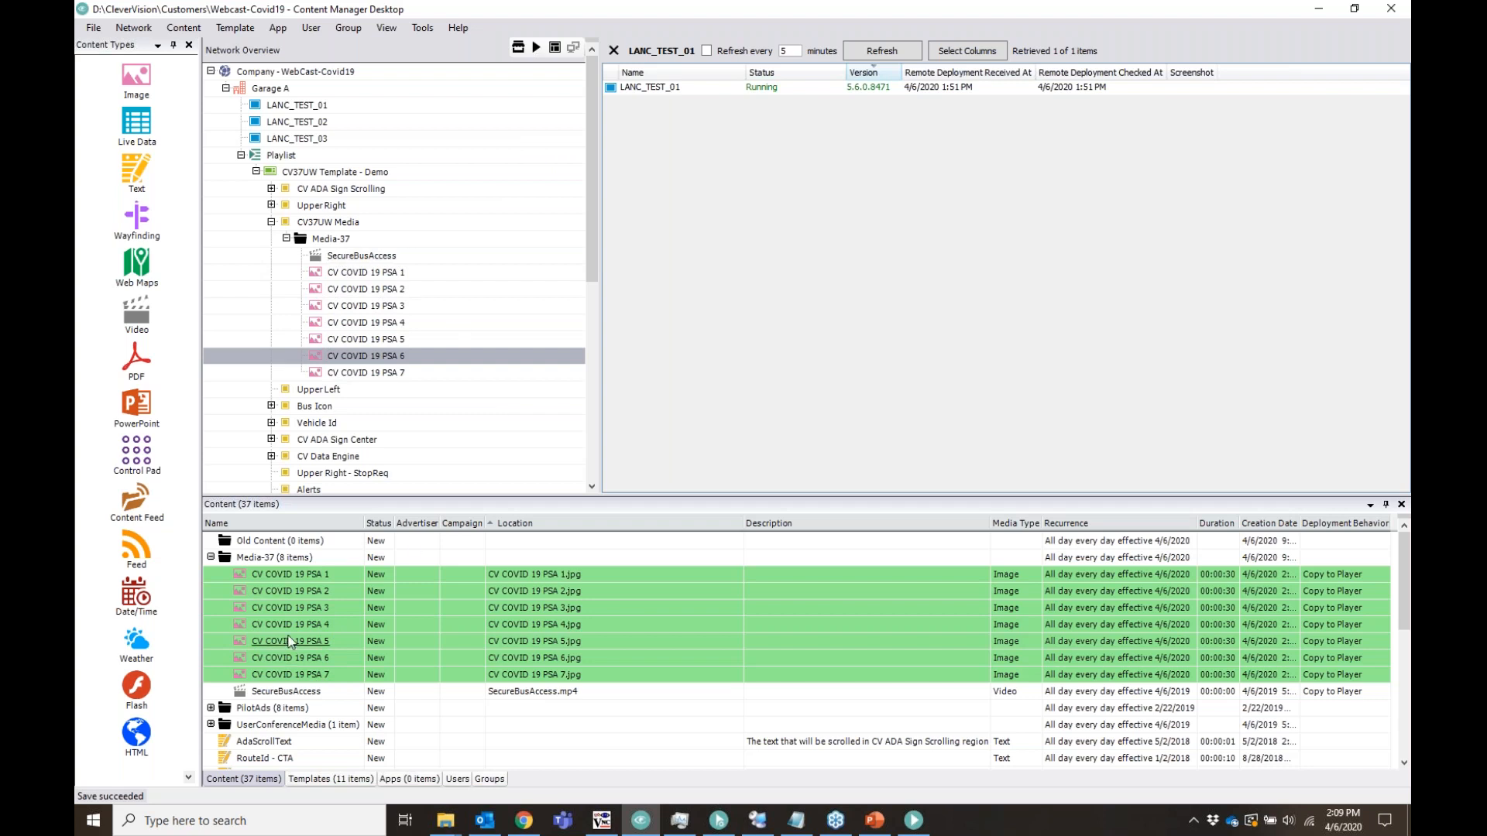
Move the SecureBusAccess video from the Media-37 category to Old Content and confirm the change.
left_click(327, 692)
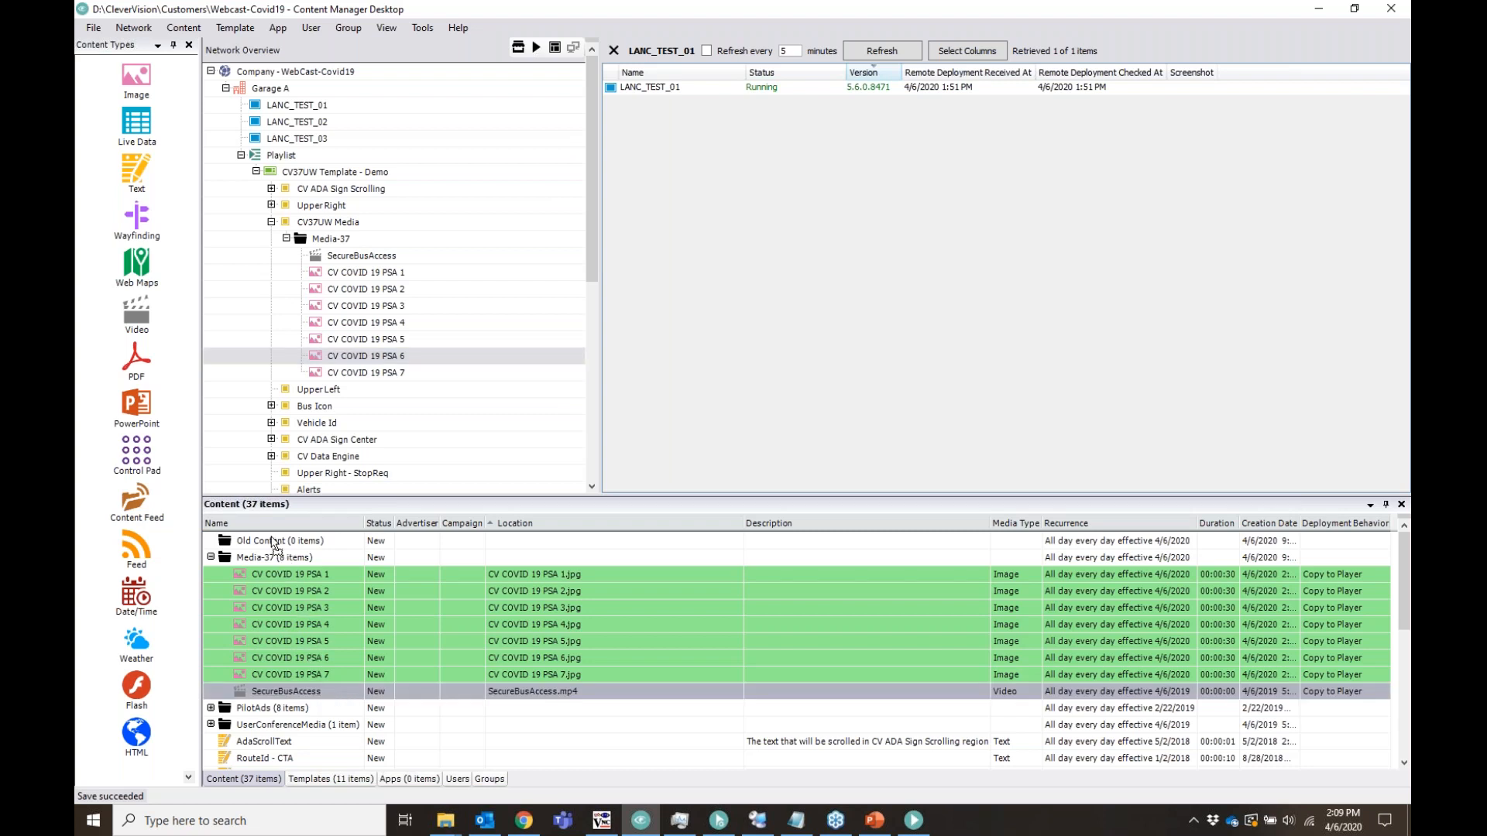
left_click_drag(270, 546, 444, 543)
left_click(779, 500)
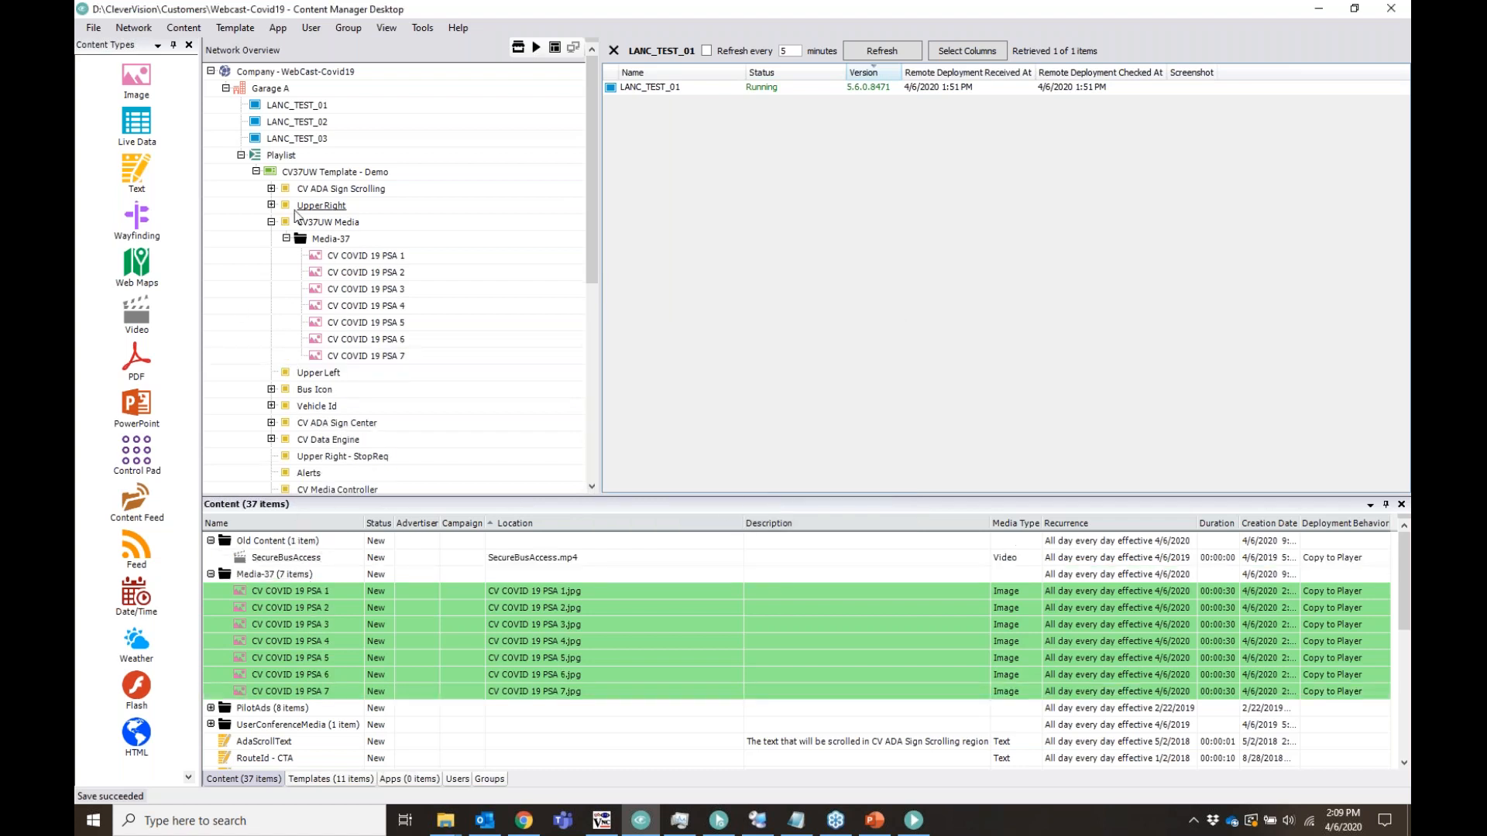
right_click(336, 563)
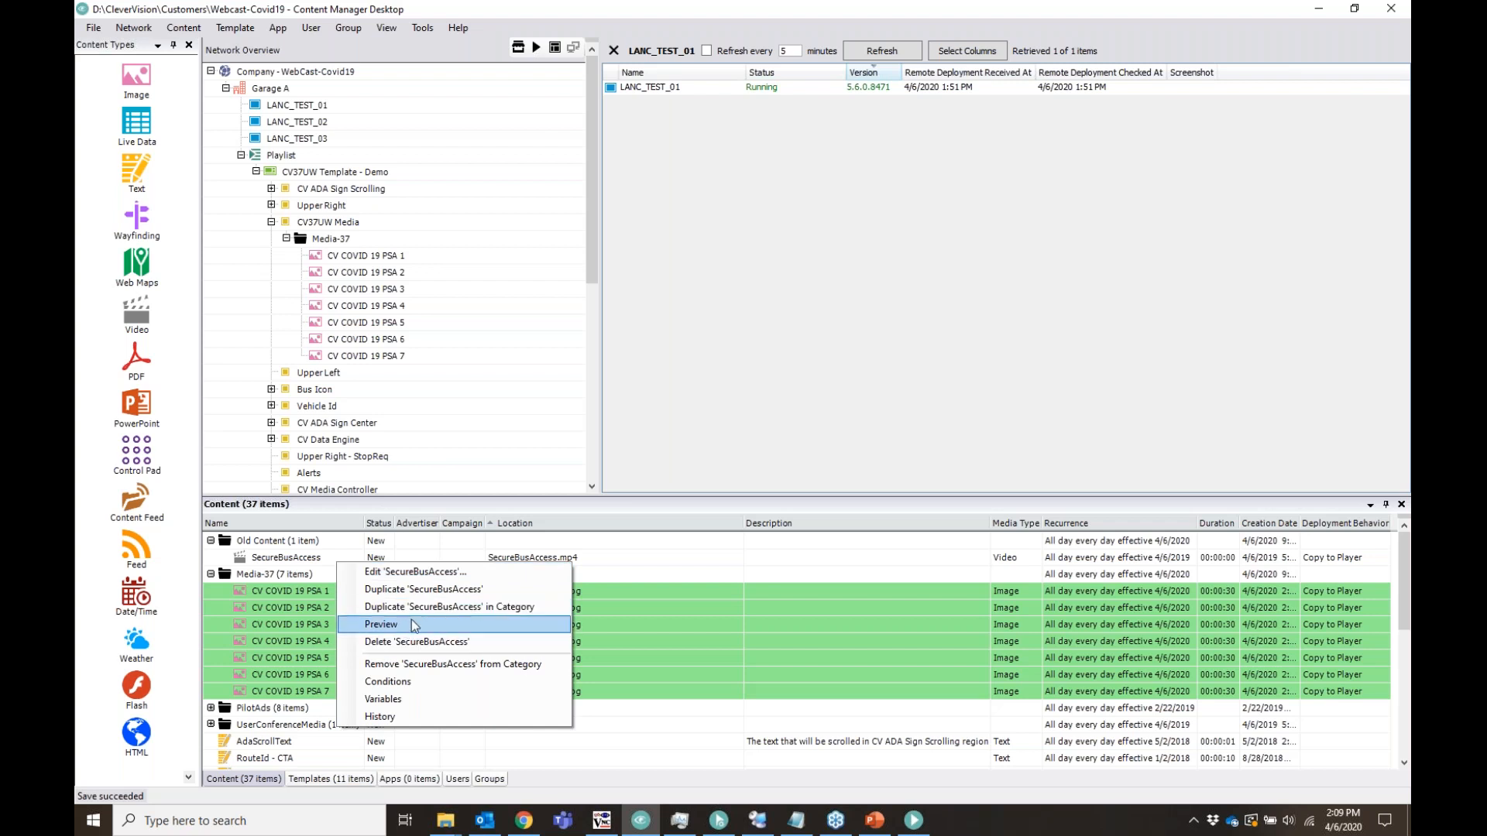
left_click(694, 355)
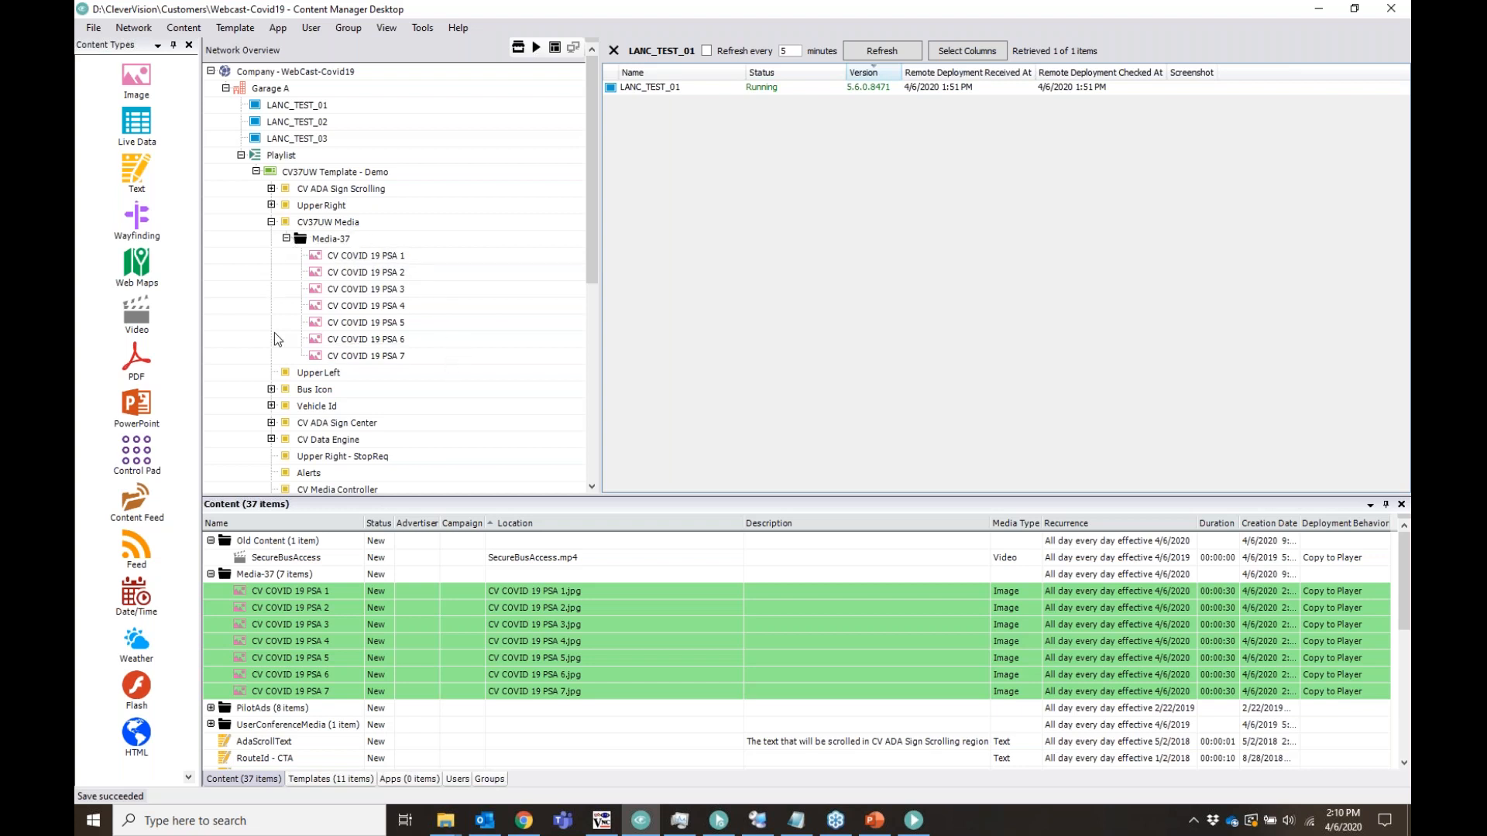
Preview the updated content on the LANC_TEST_01 player.
left_click(367, 106)
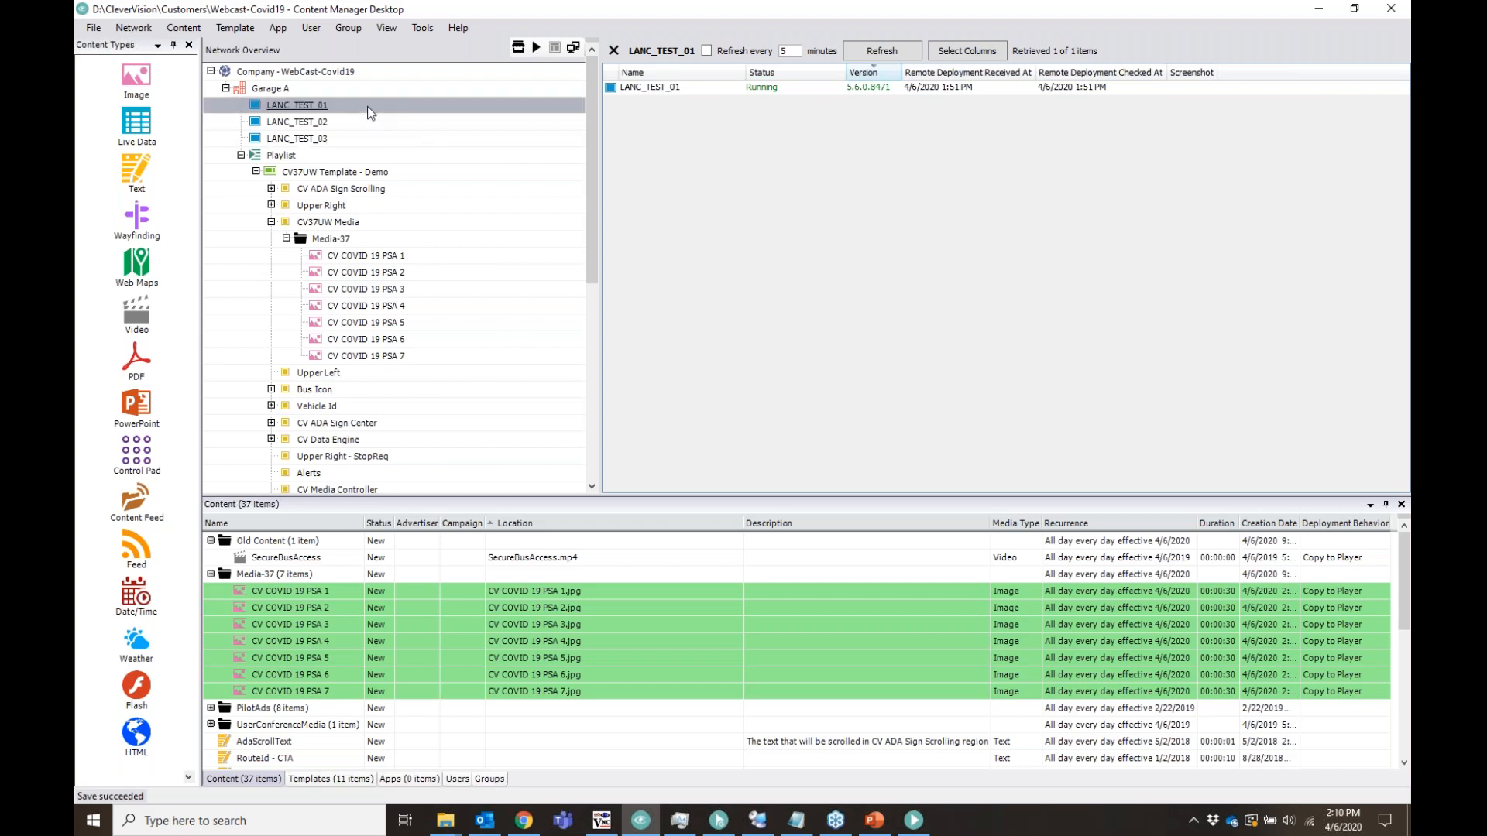
left_click(536, 49)
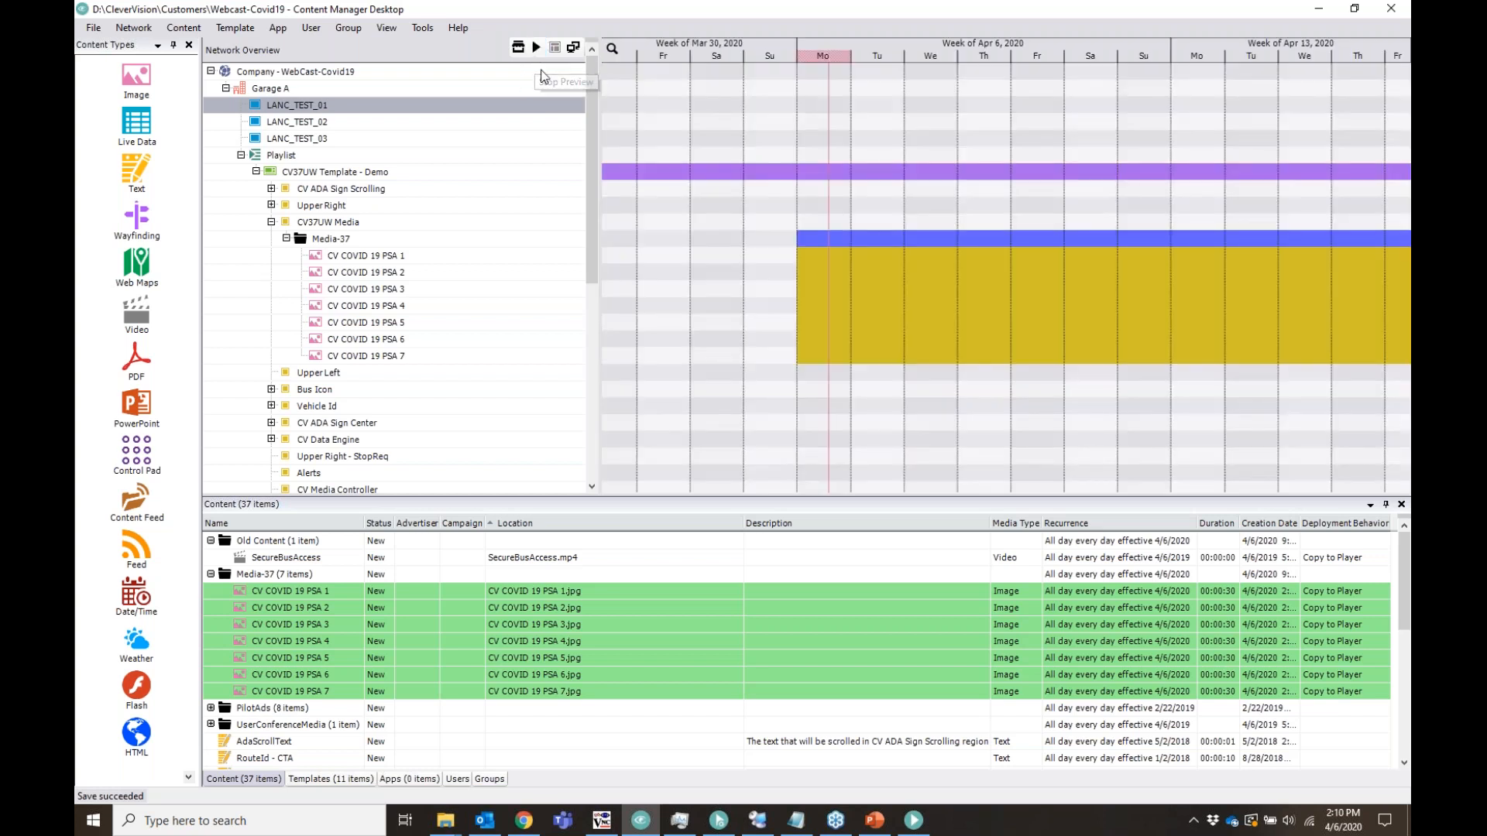
right_click(328, 108)
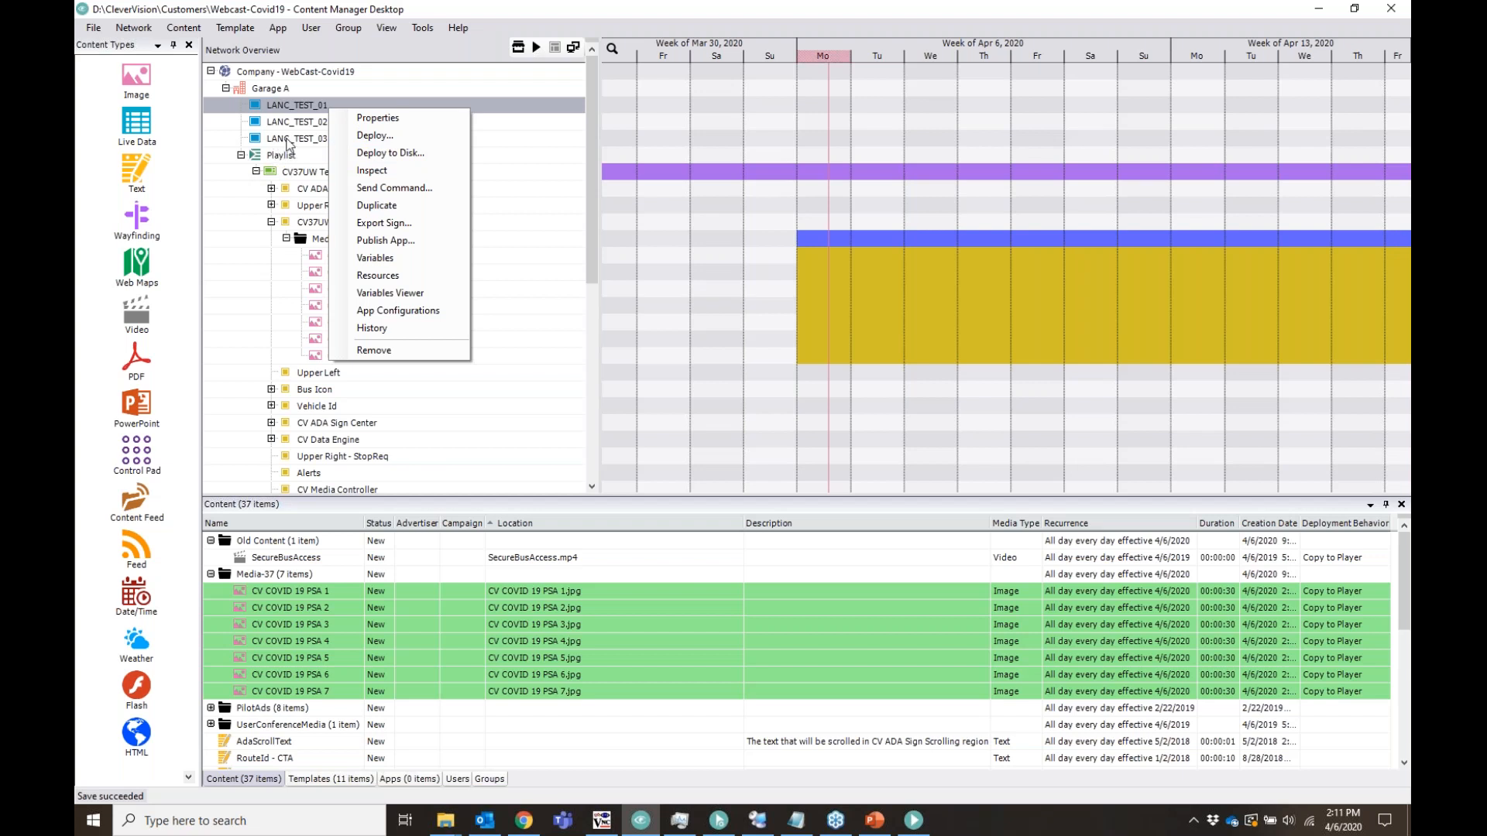
left_click(276, 90)
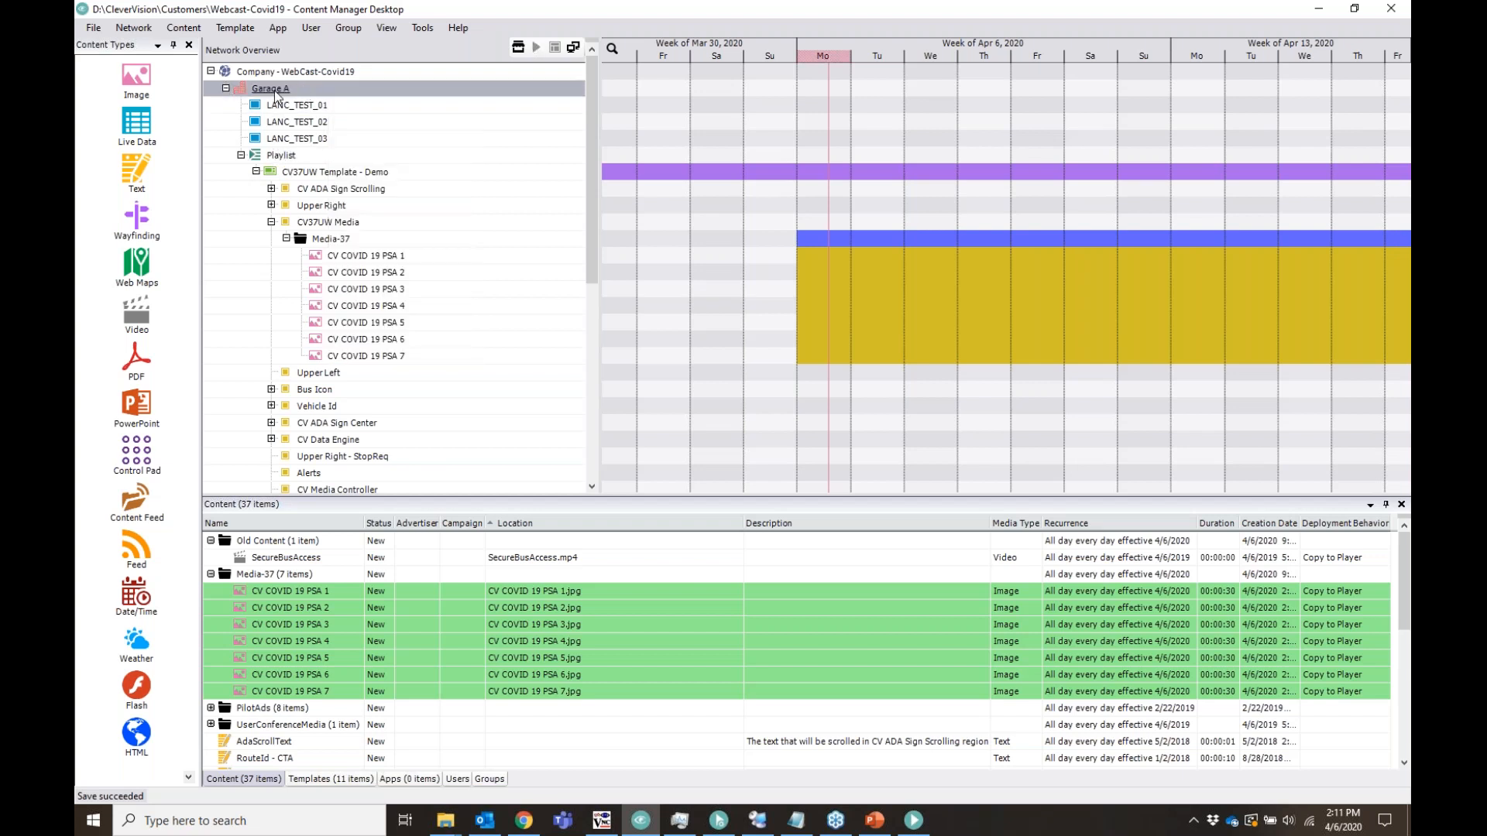
left_click(240, 155)
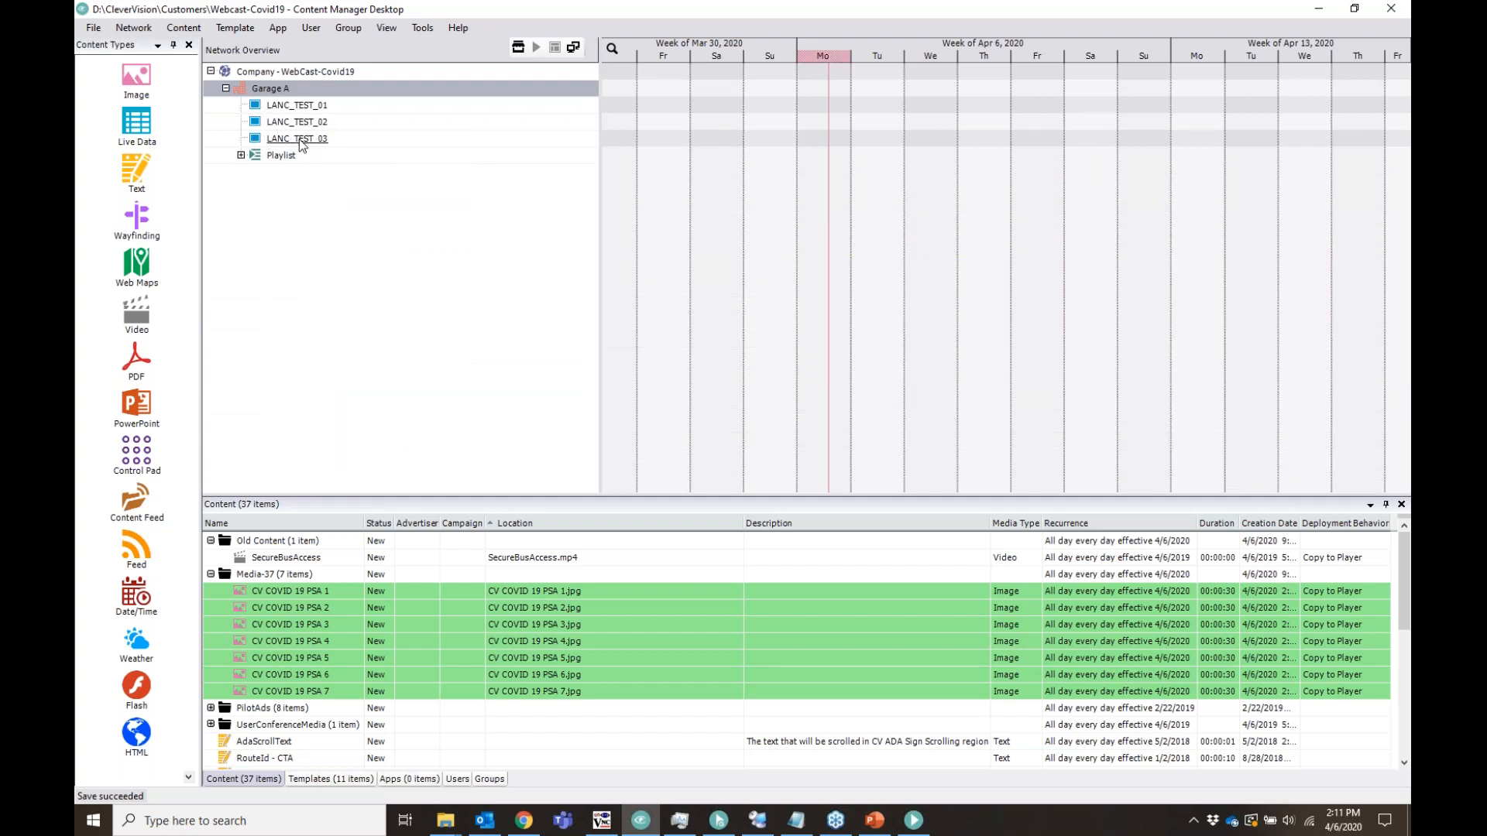
left_click(241, 156)
scroll(282, 159, "up", 2)
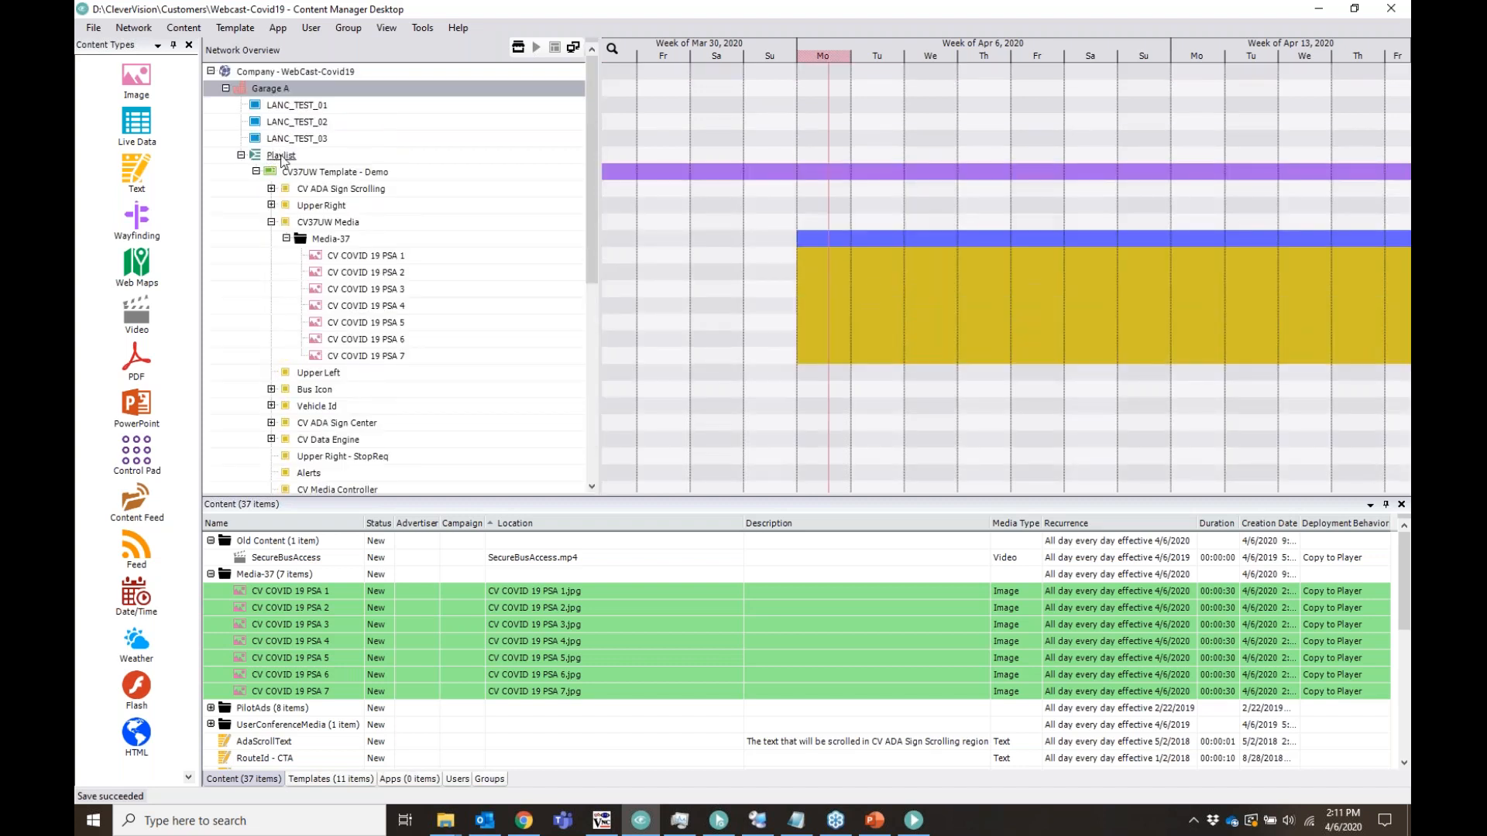
Deploy the updated content to all players in Garage A, saving the pending changes.
left_click(257, 171)
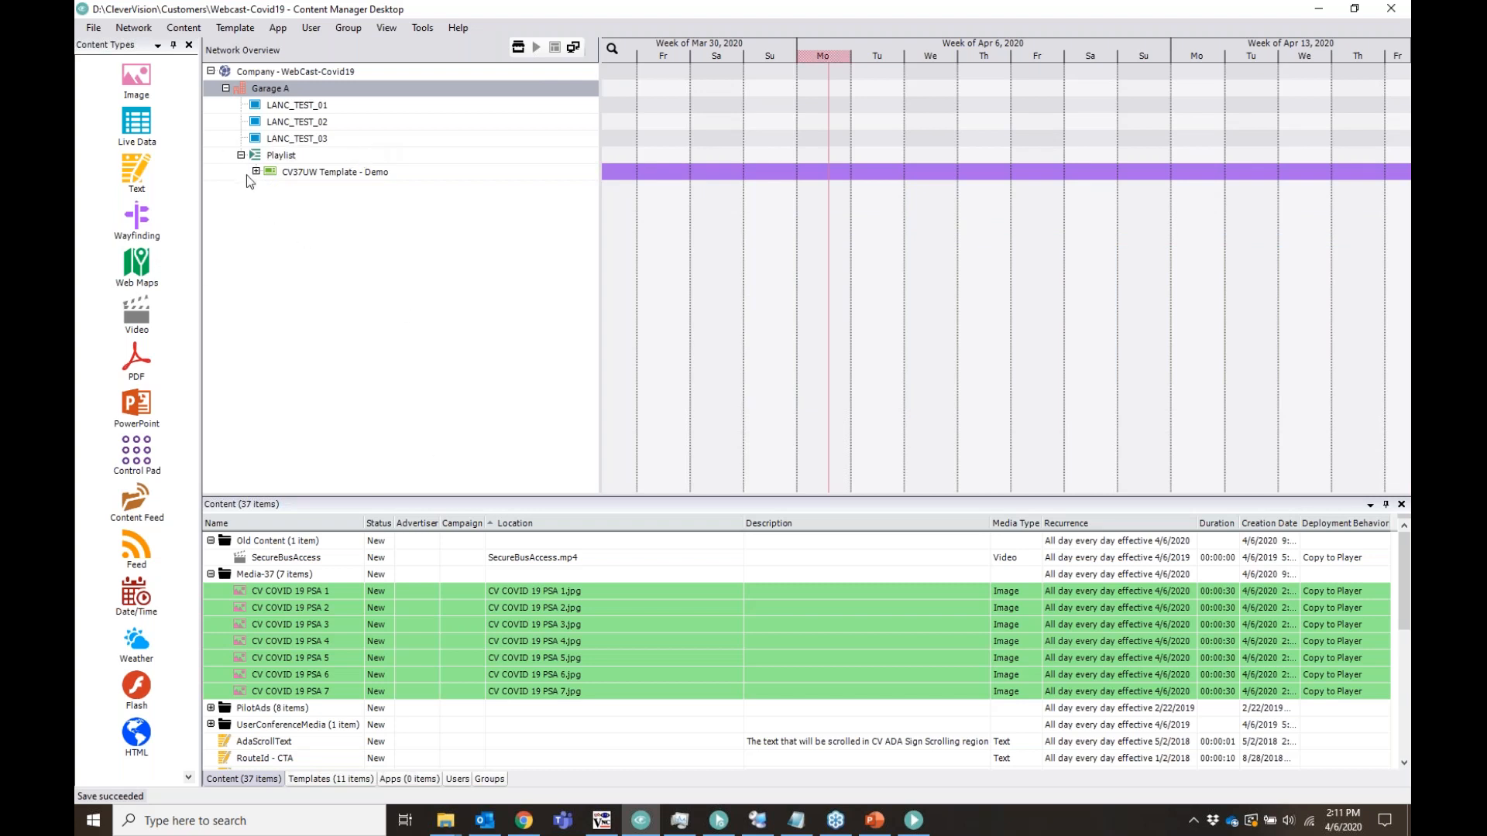
right_click(285, 94)
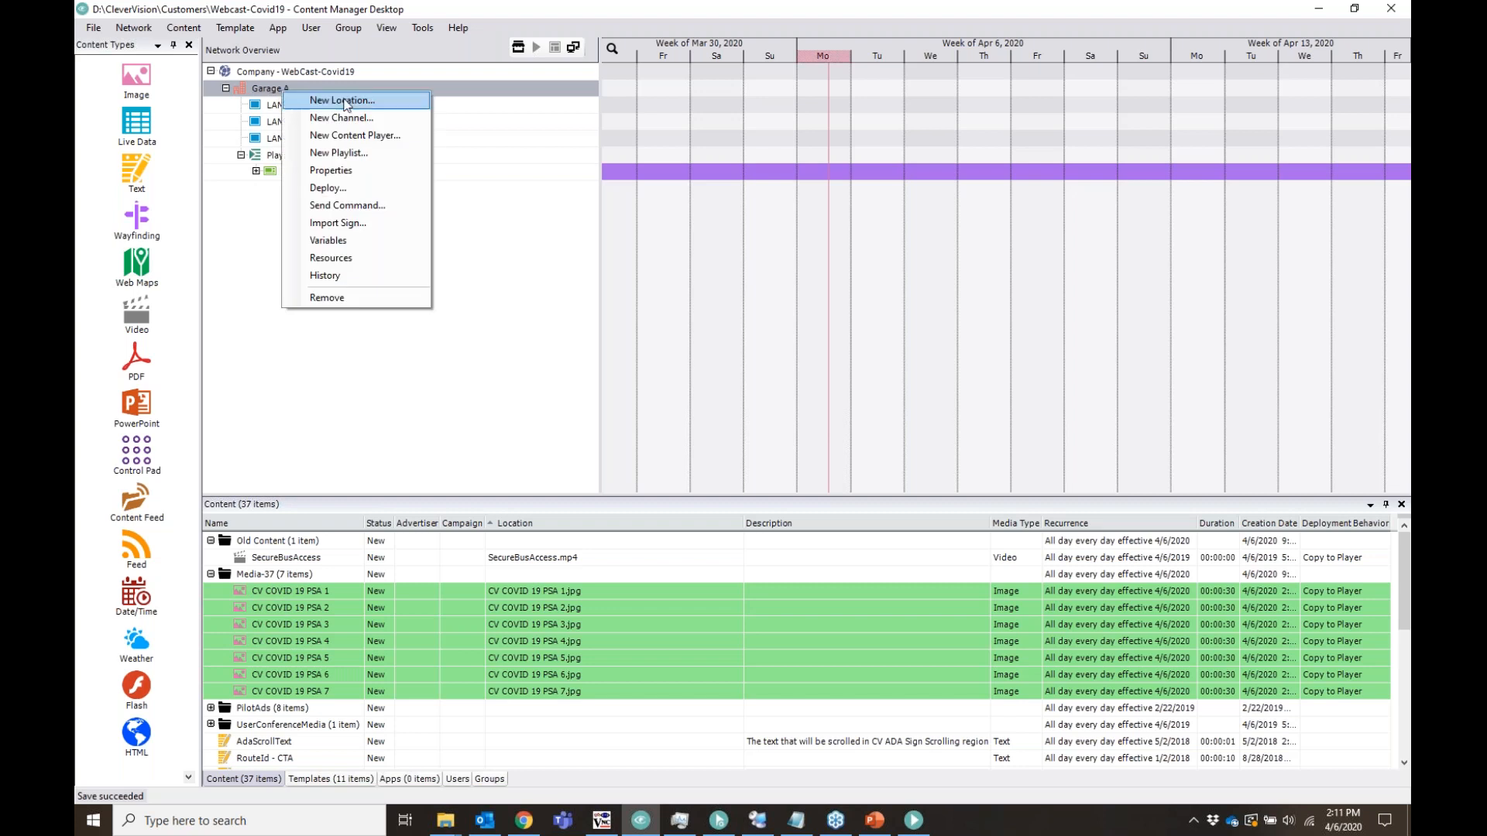
left_click(353, 191)
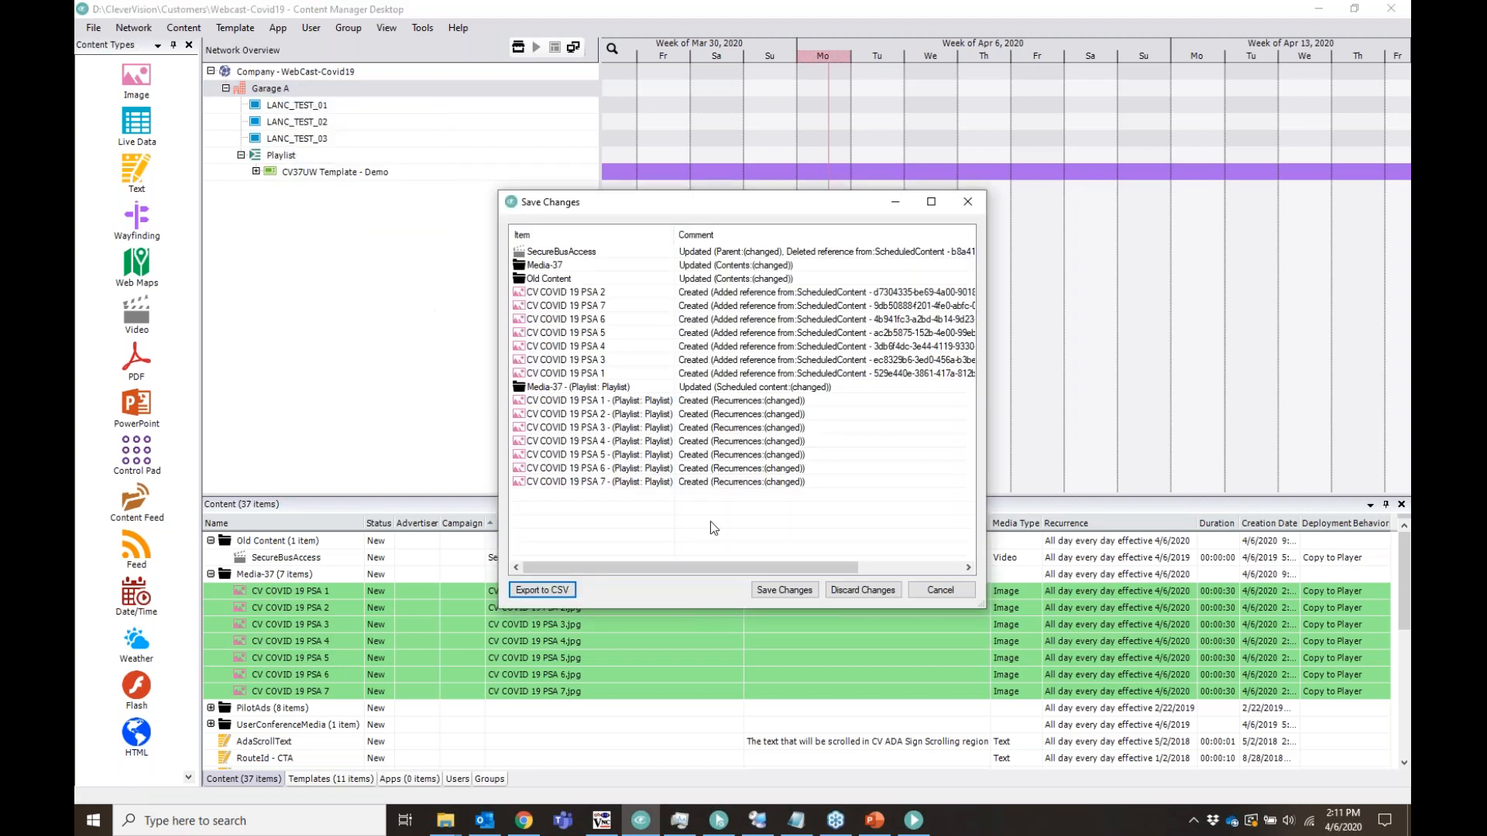
left_click(808, 591)
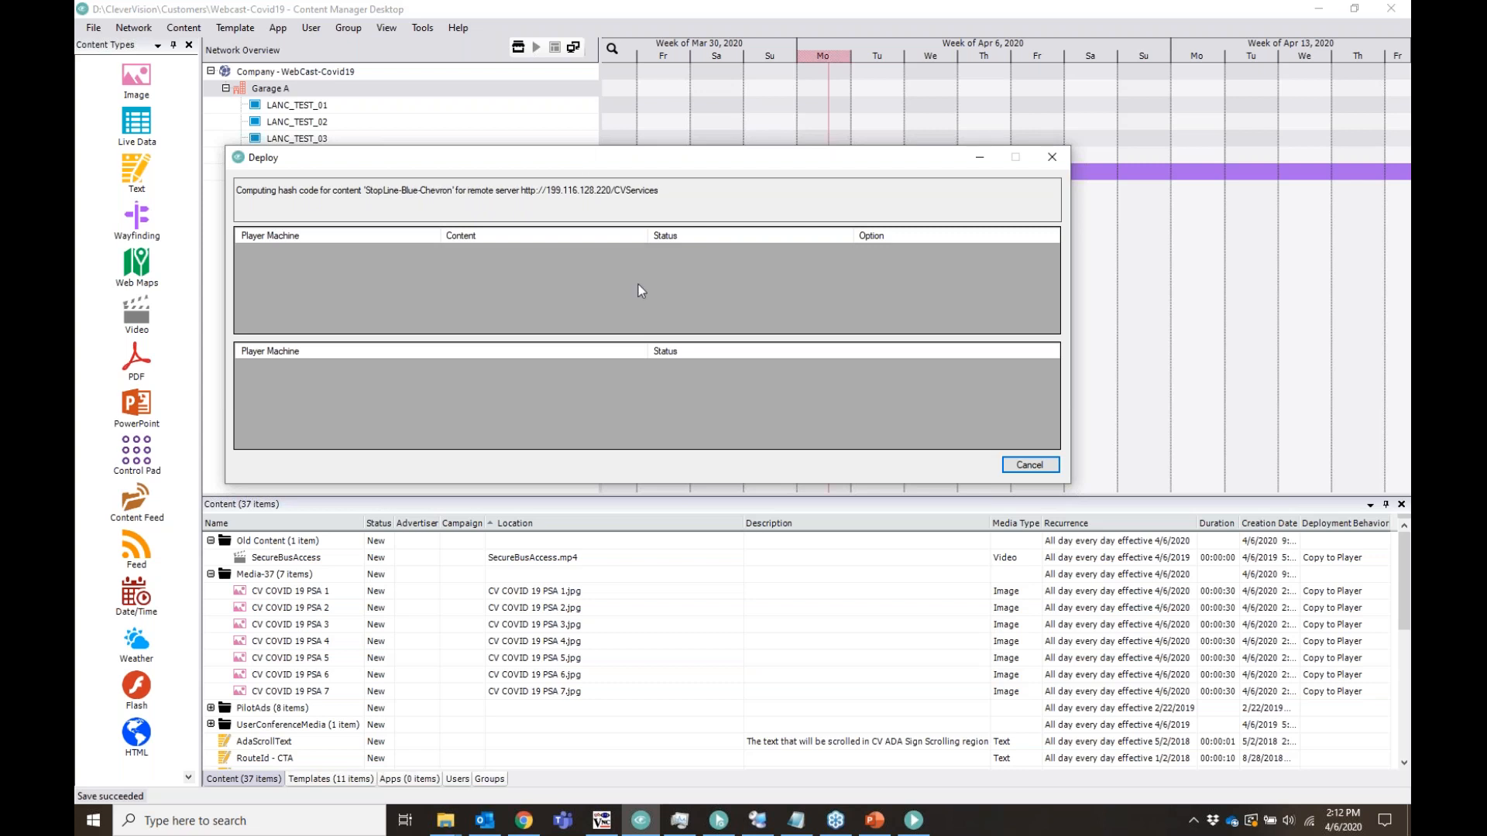
Switch to PowerPoint and present the Questions slide full screen with Presenter View and Slide Show swapped, ending by minimizing it.
left_click(874, 820)
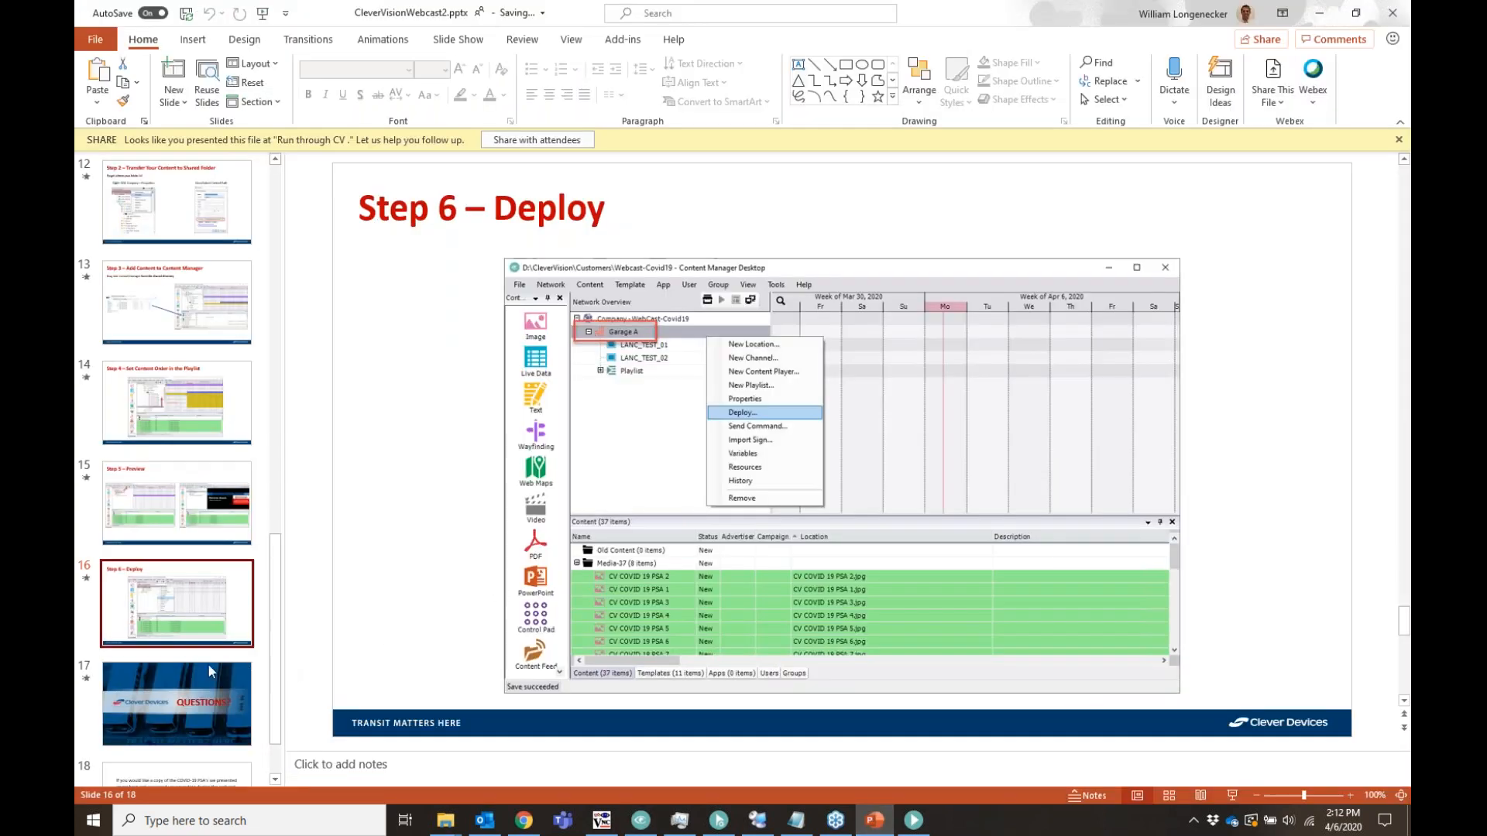
left_click(199, 668)
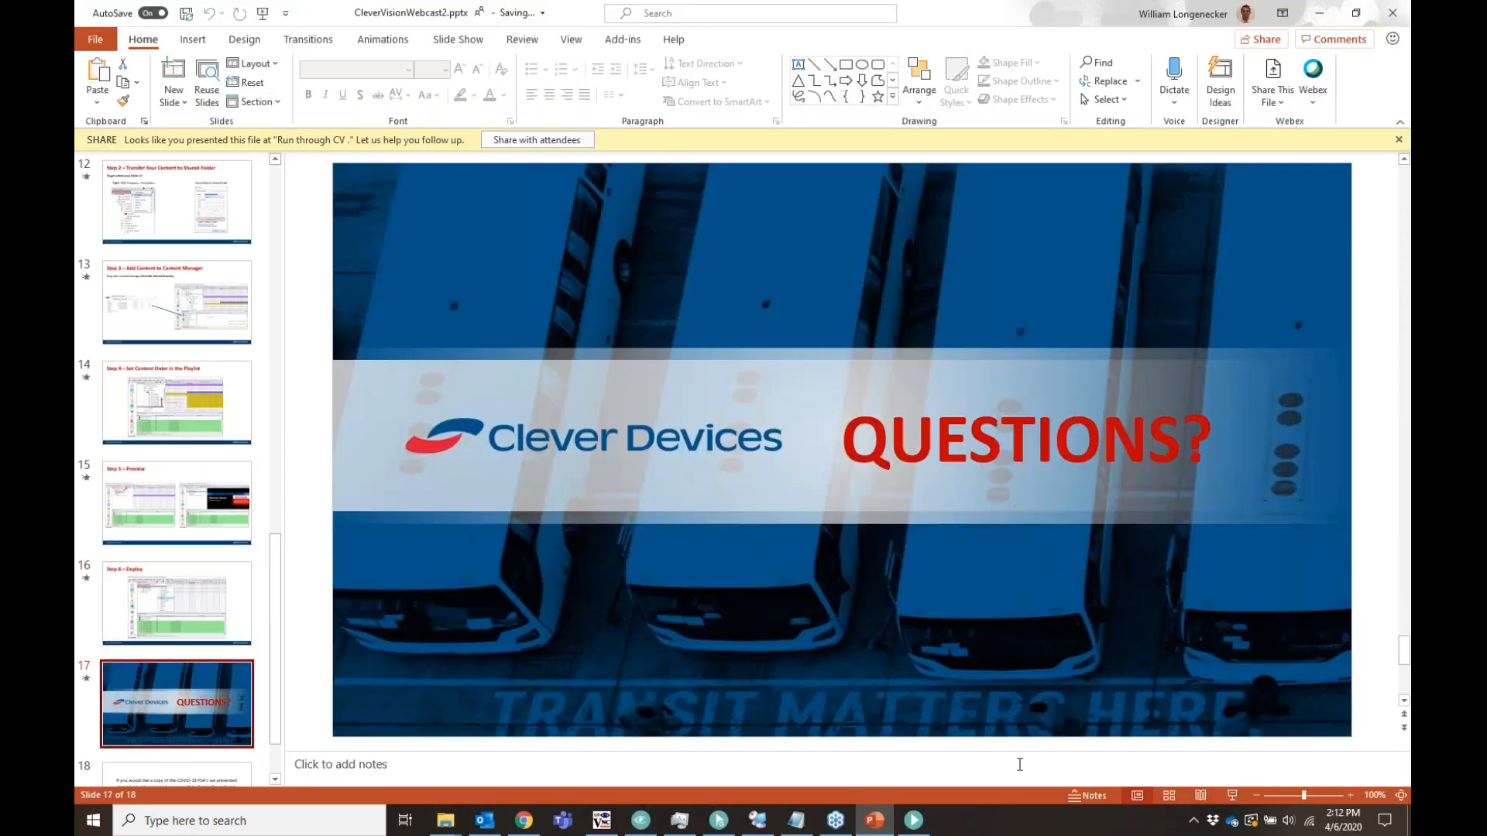
left_click(1231, 796)
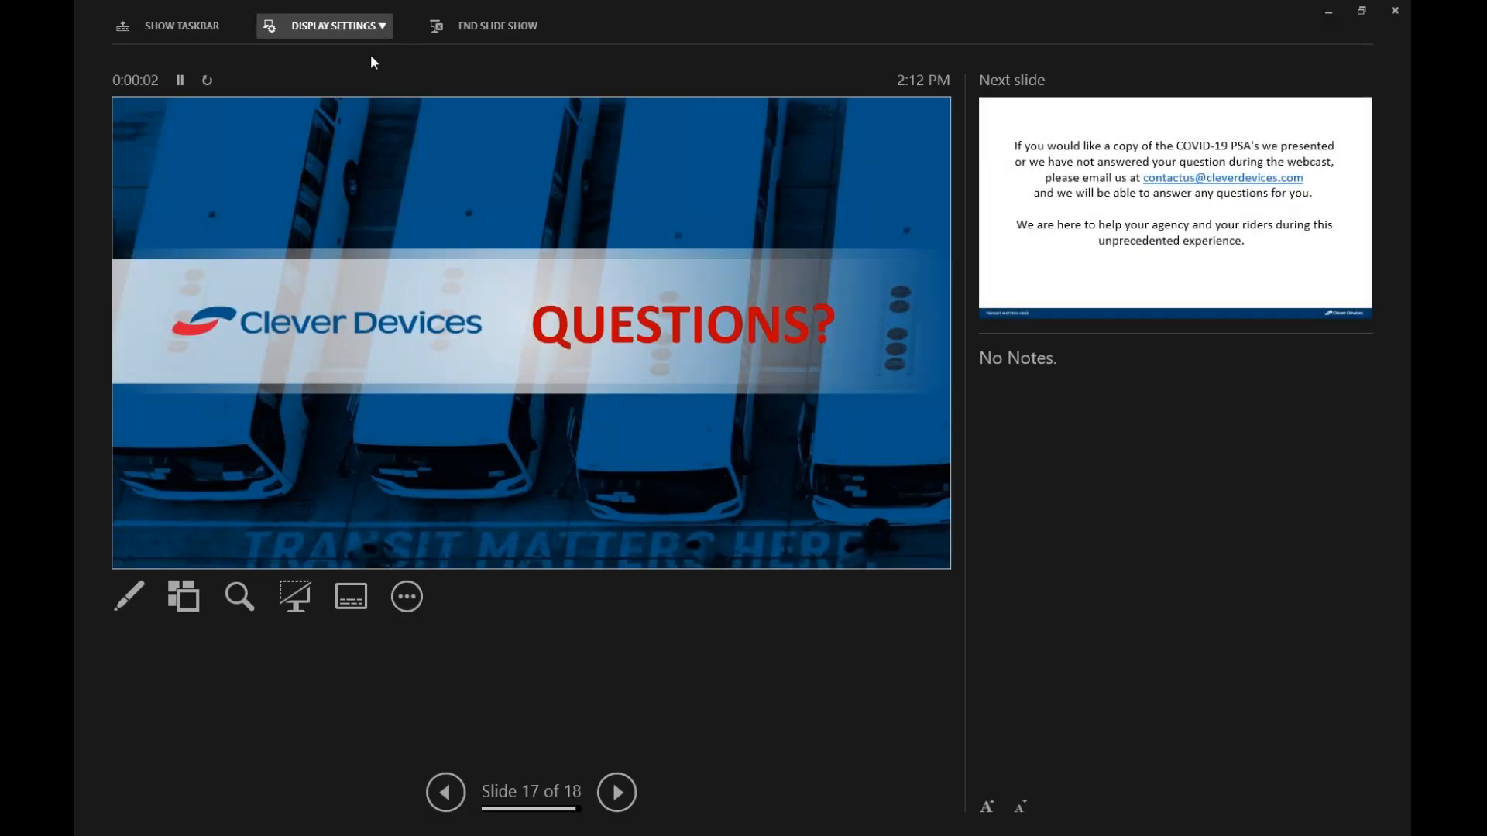
left_click(374, 27)
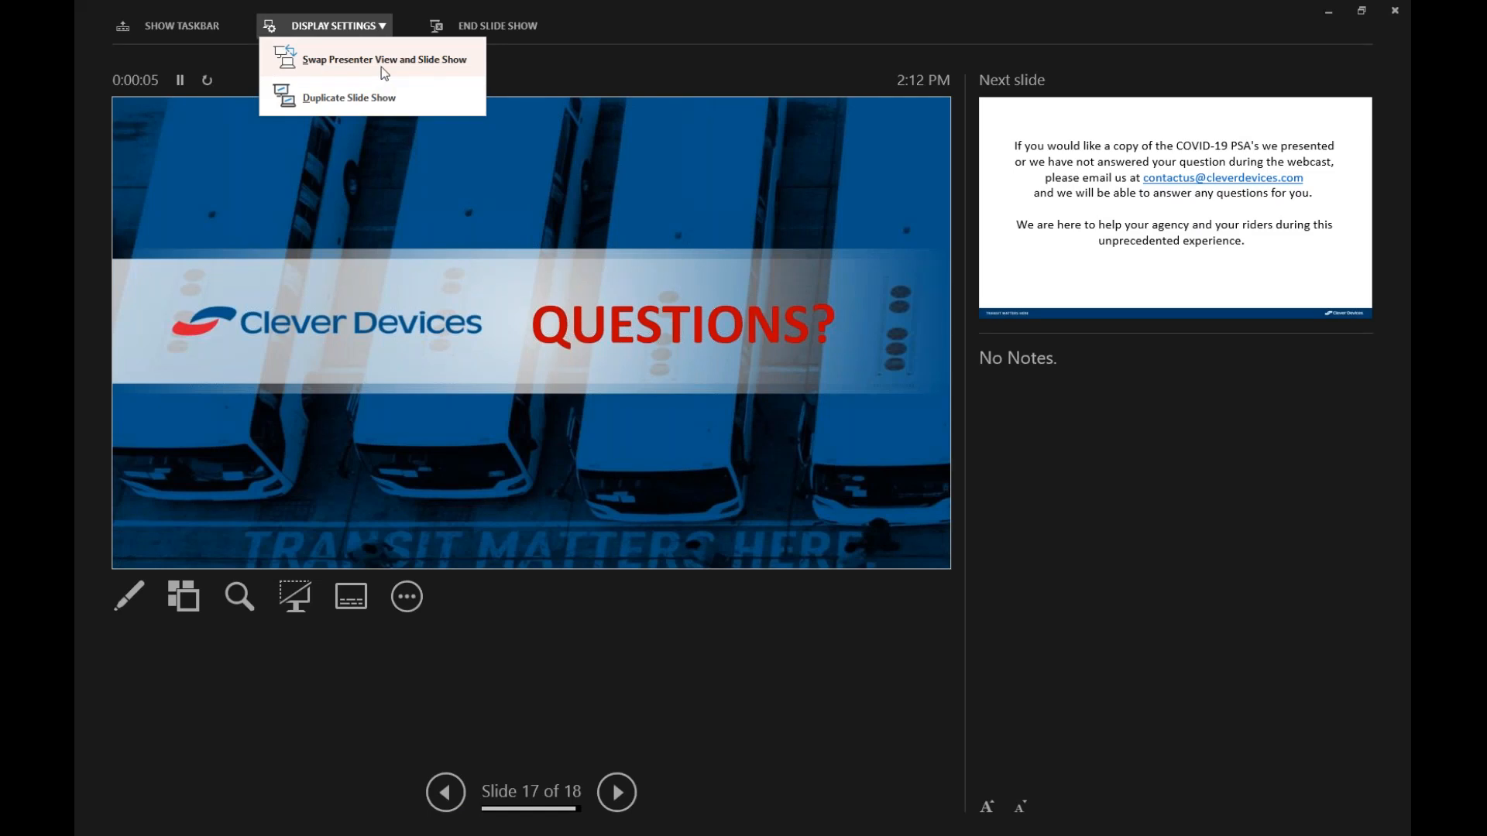
left_click(383, 65)
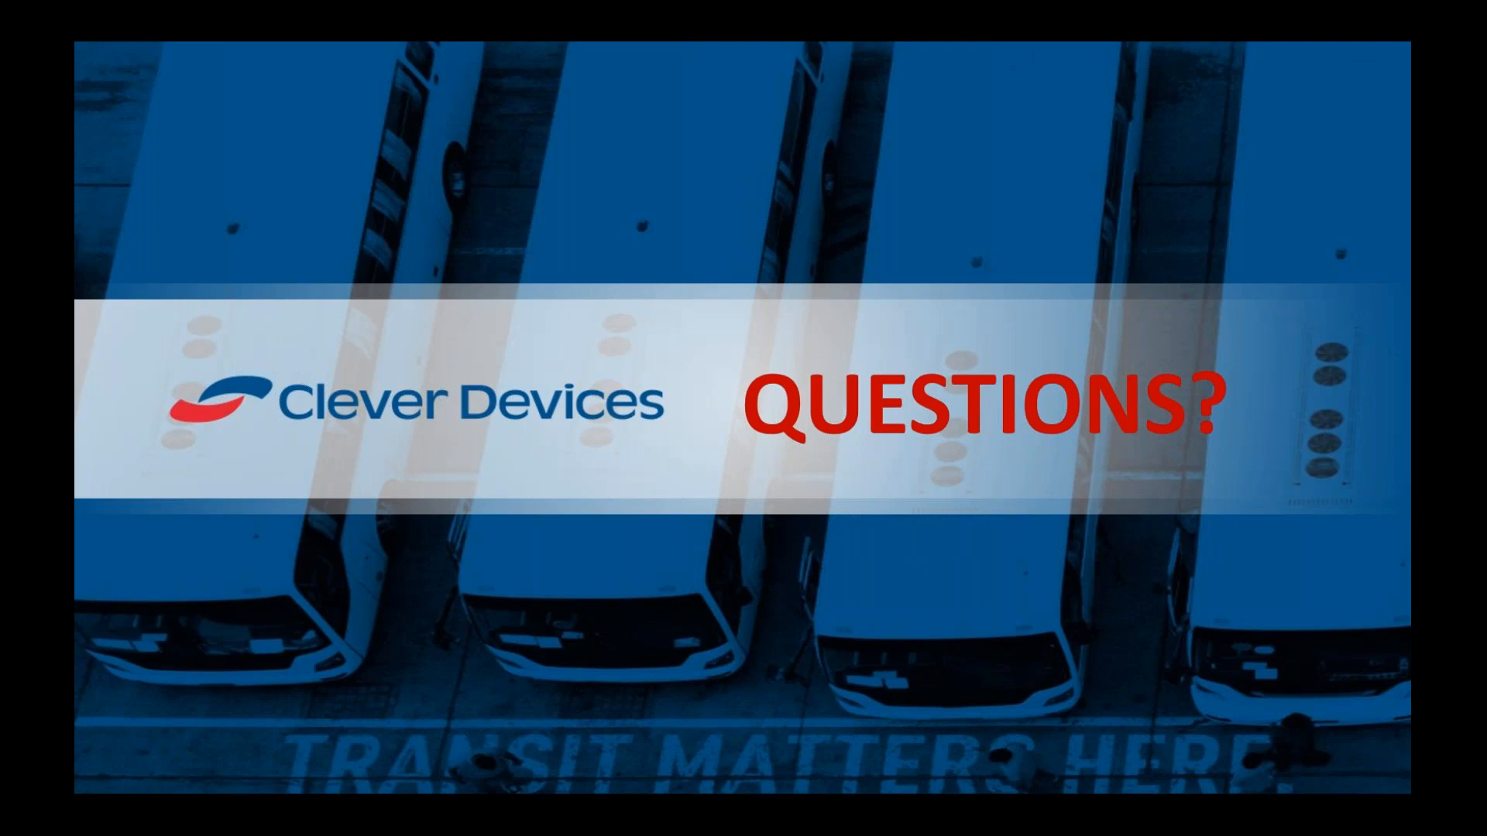
key("Escape")
left_click(1320, 10)
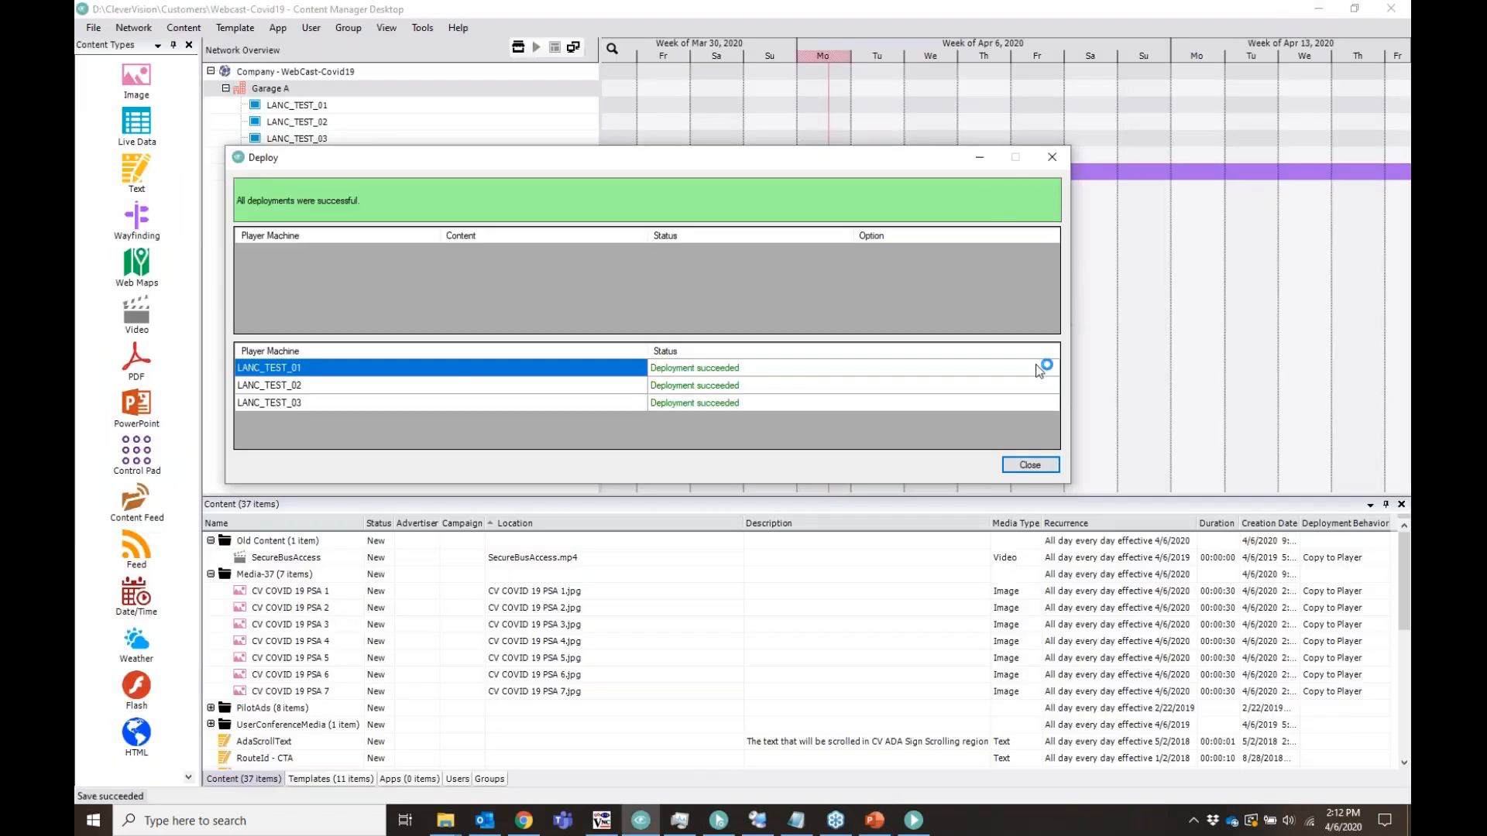
Close the finished Deploy dialog and inspect the deployment status of the LANC_TEST_01 player.
left_click(1030, 465)
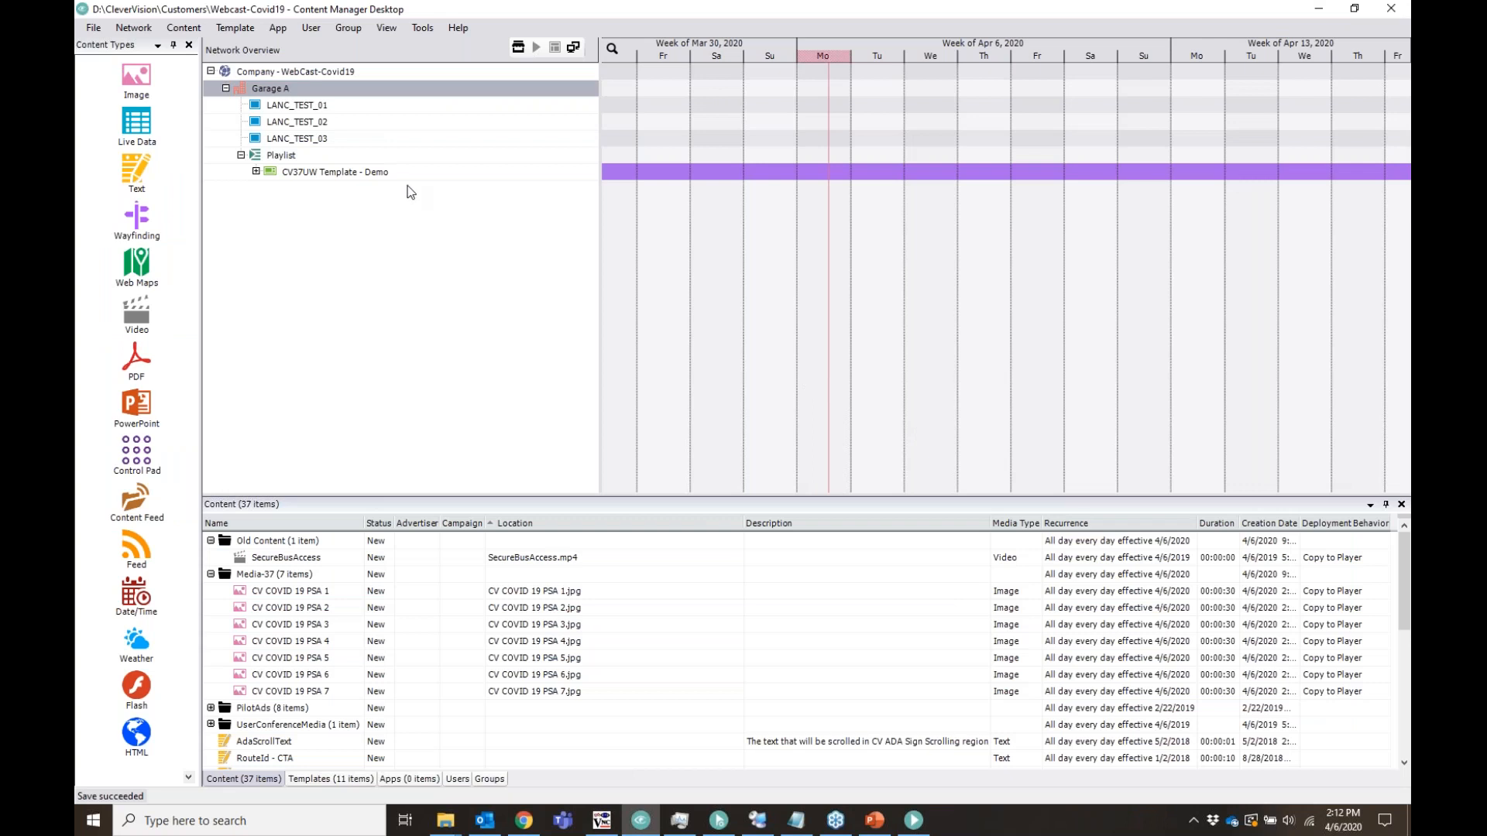
left_click(370, 106)
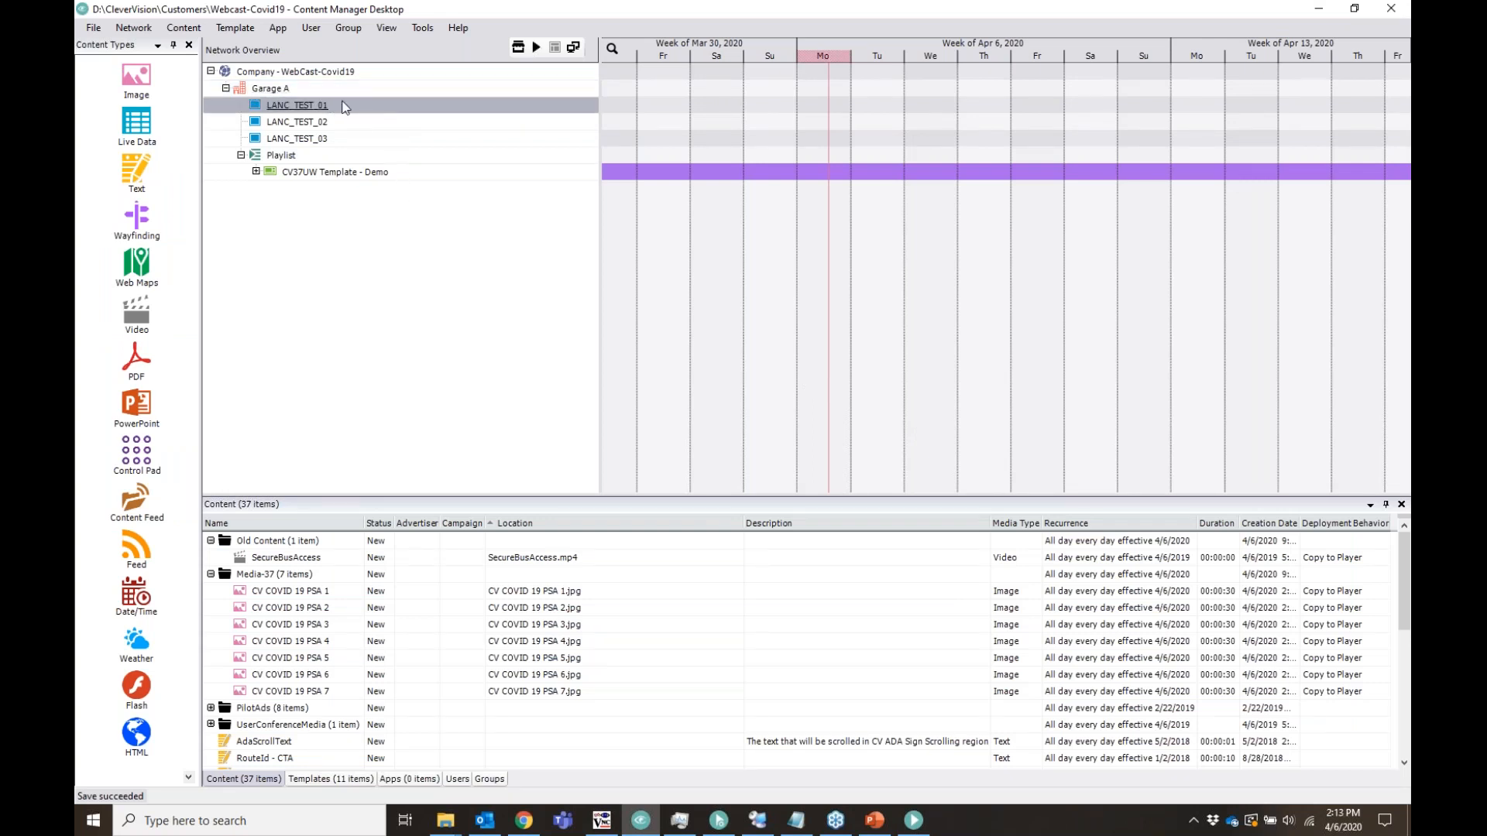
left_click(573, 48)
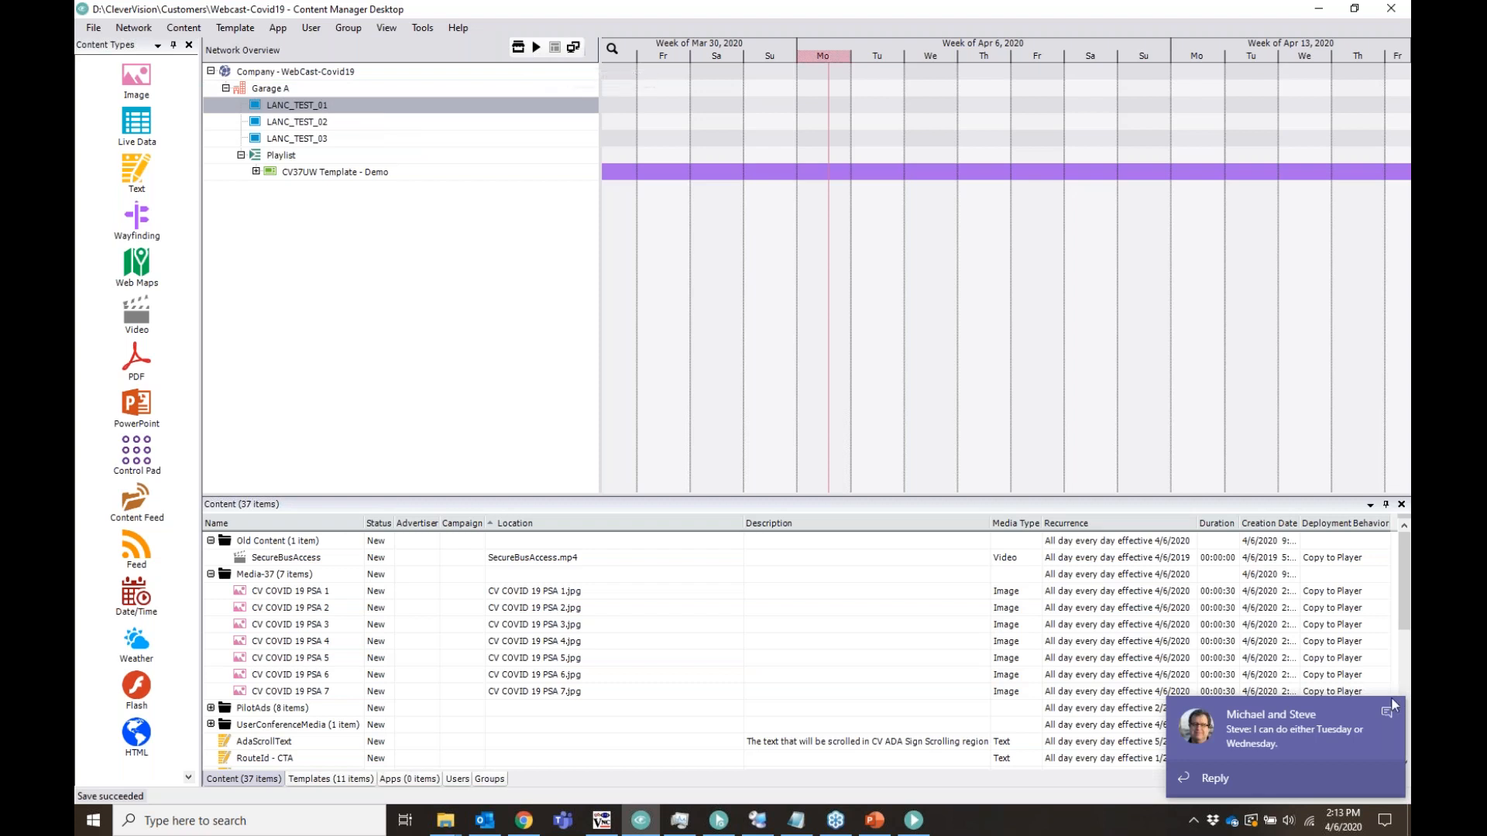
left_click(574, 48)
left_click(574, 48)
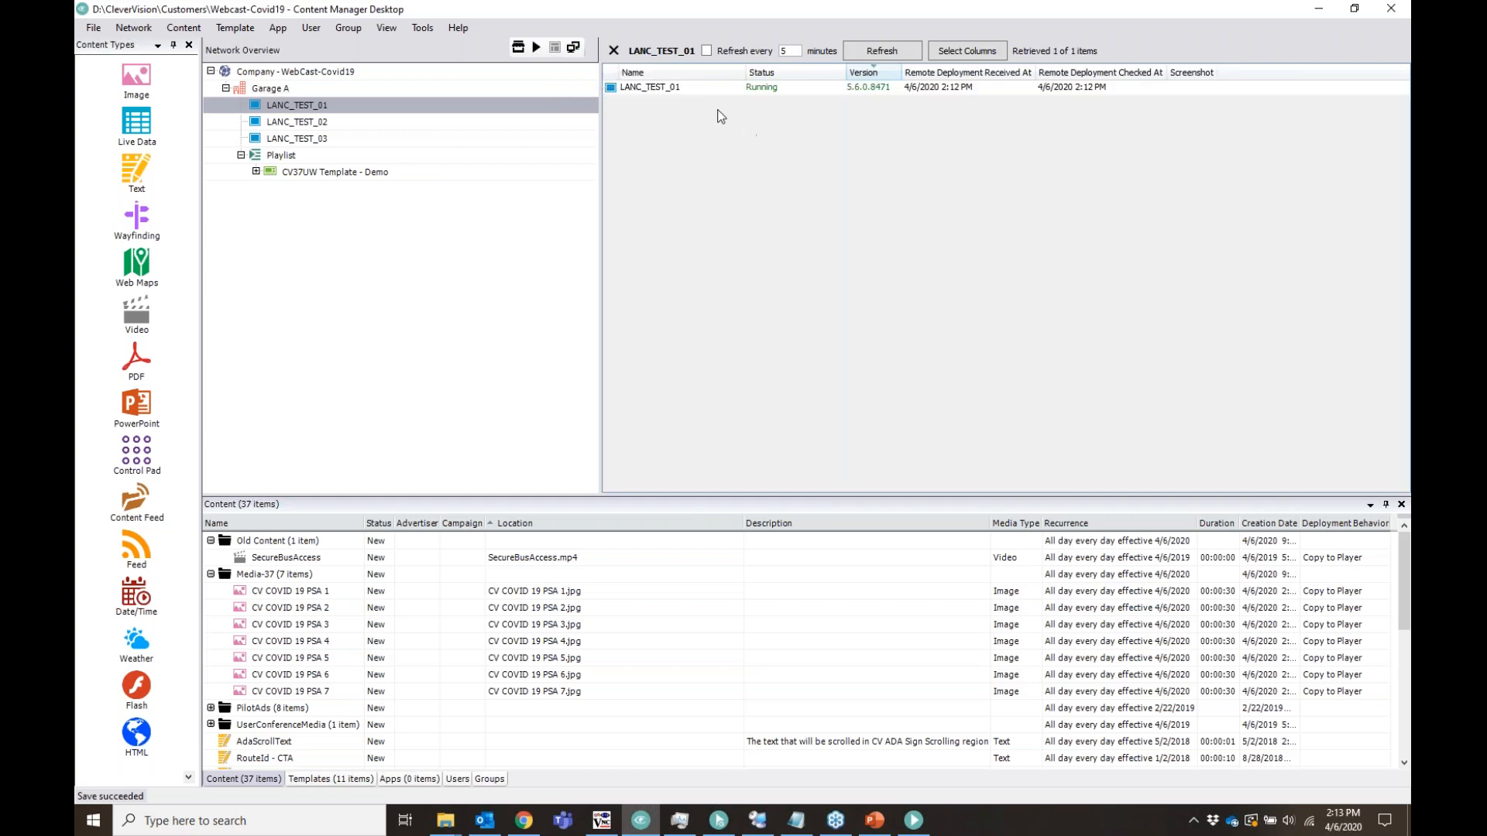